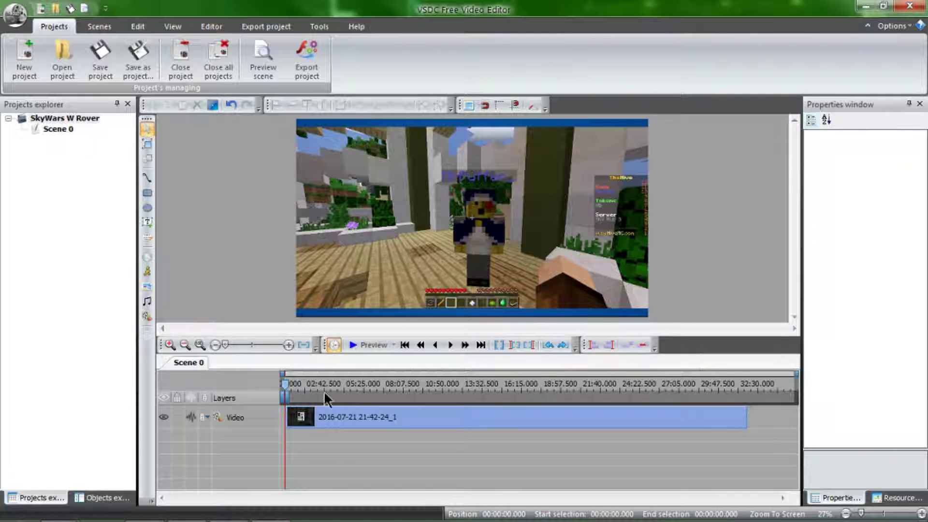
click(234, 418)
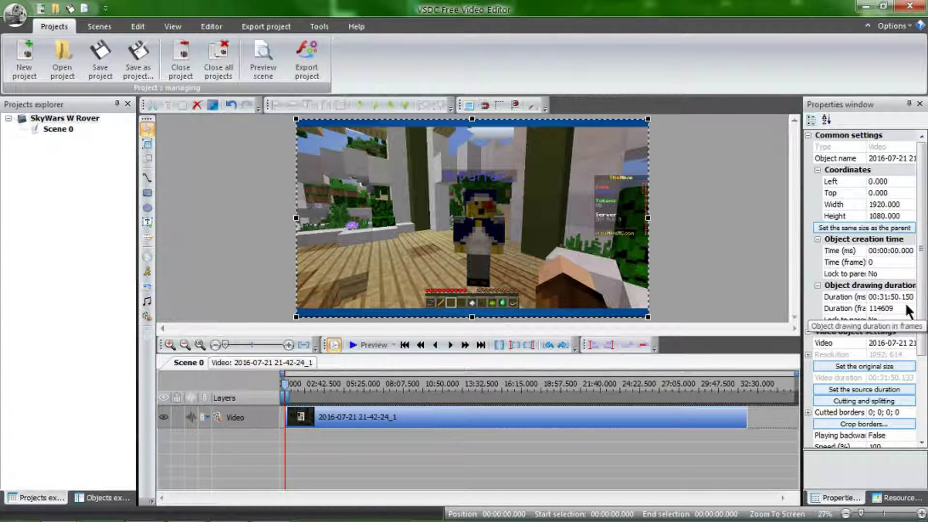
scroll(922, 332, down, 1)
scroll(923, 331, down, 3)
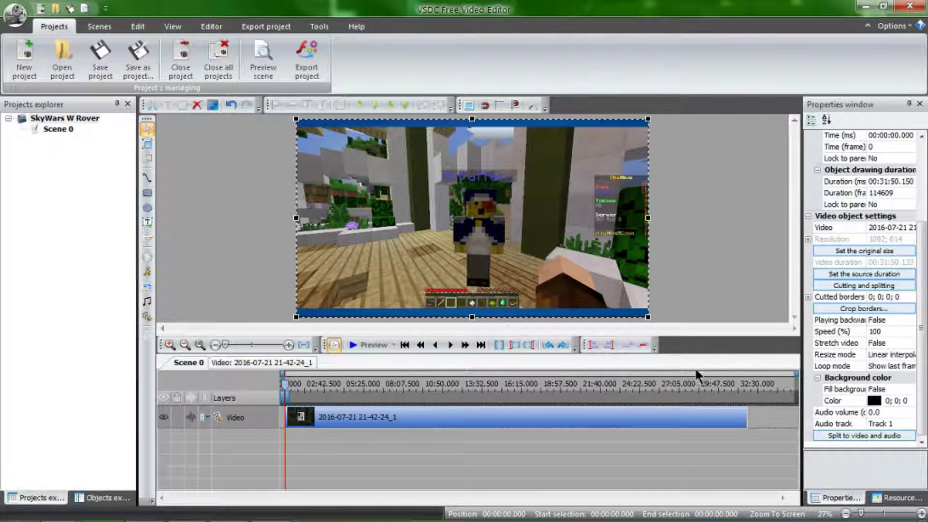
click(250, 417)
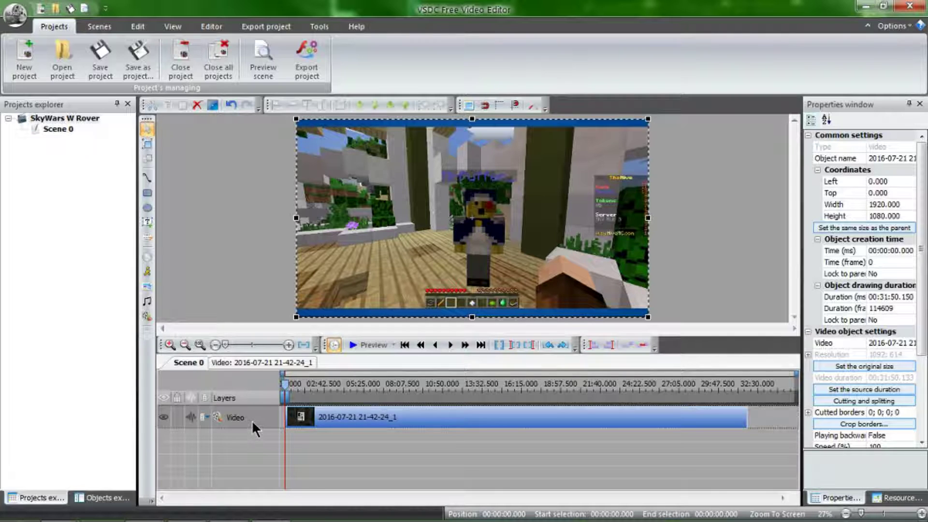
click(864, 401)
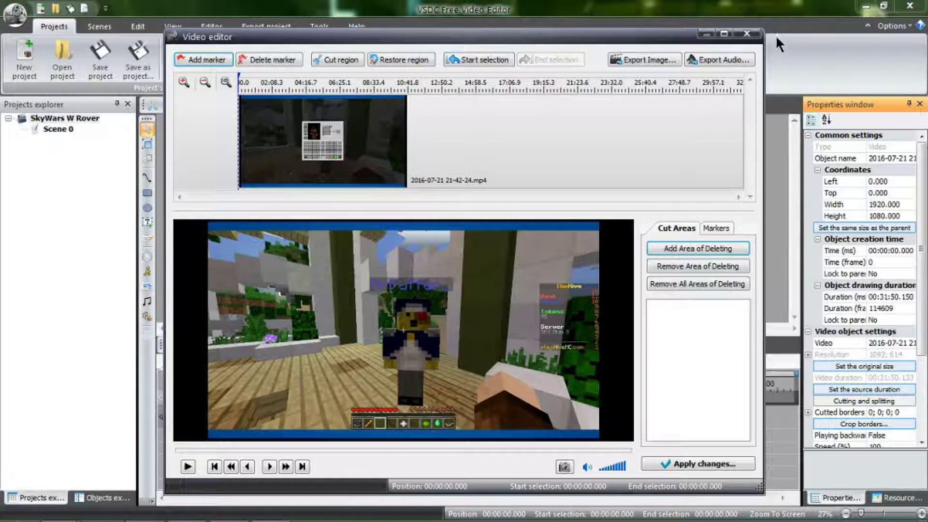
click(756, 32)
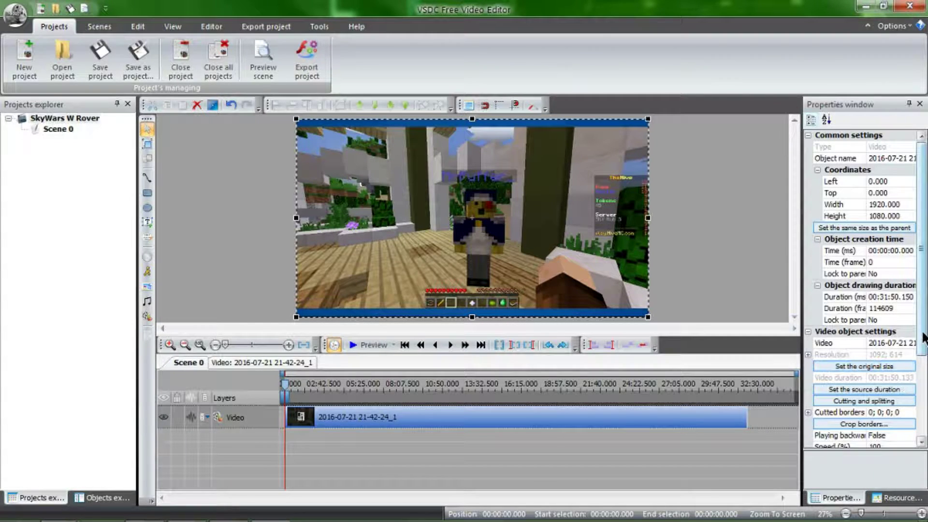
drag(924, 342, 925, 429)
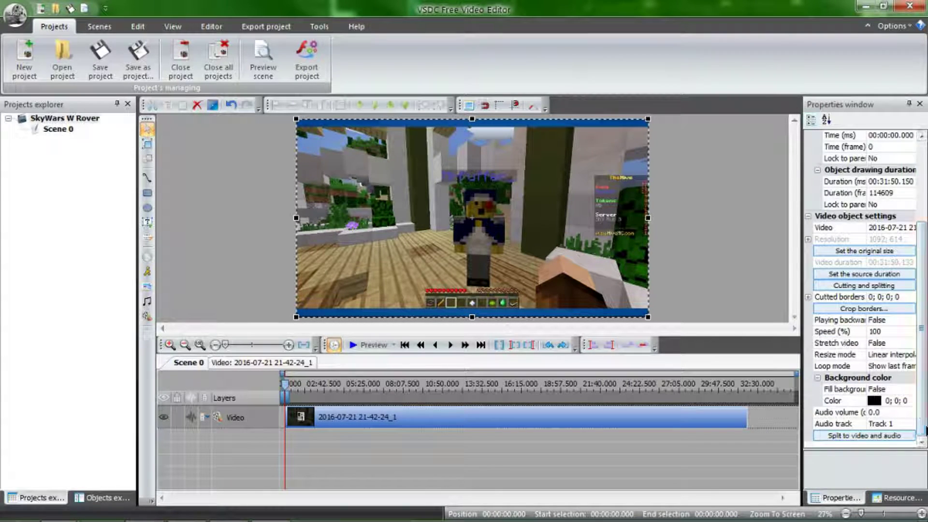
click(864, 288)
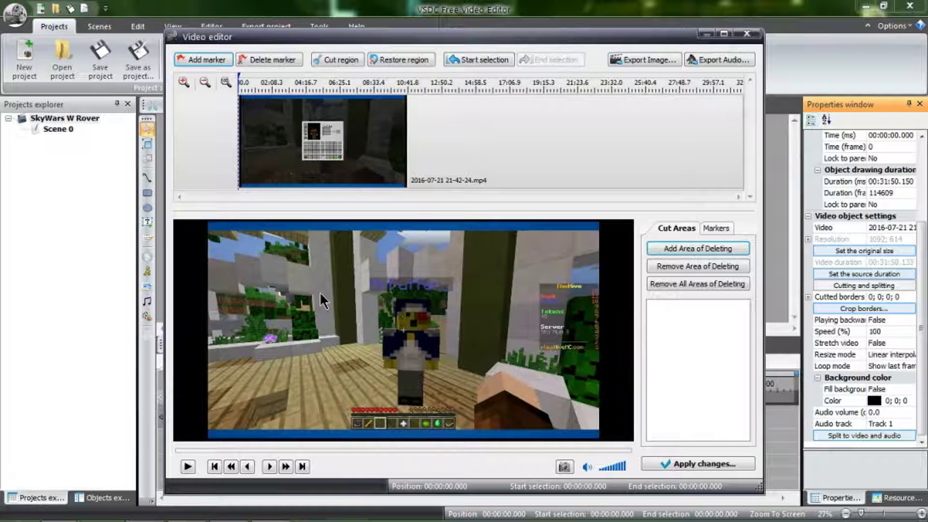
Step: Play the video from its beginning and pause it at about 16.5 seconds
click(189, 467)
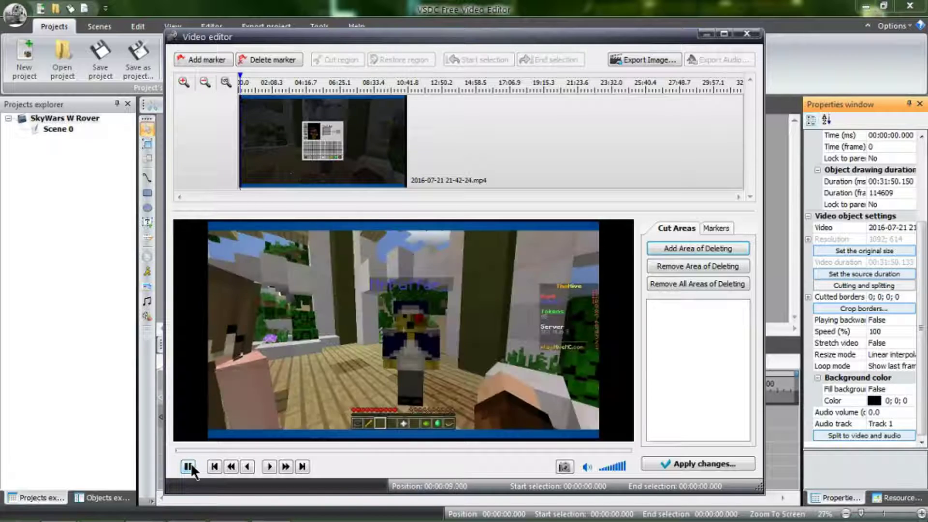
click(189, 467)
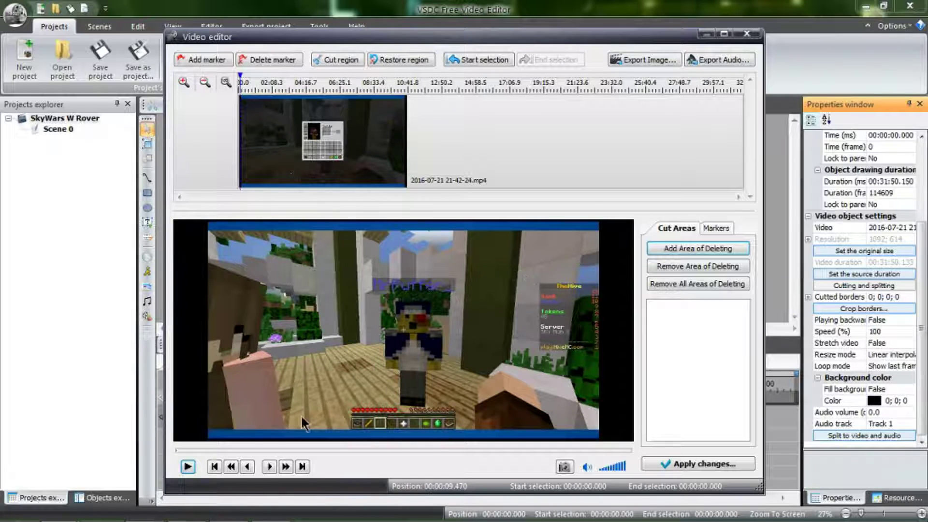
click(187, 467)
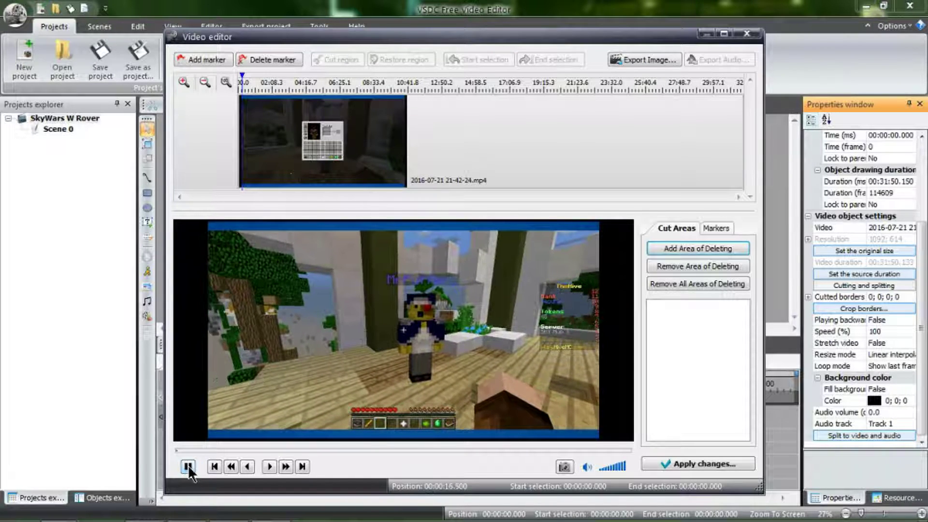
click(187, 466)
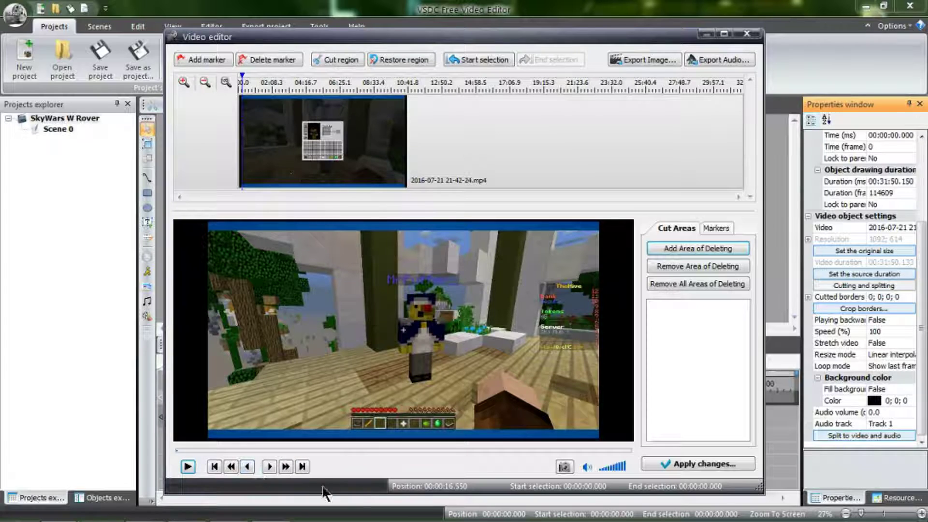
Step: Move the playhead back to 00:00:13.990 and add a marker there for the first split
click(248, 467)
click(248, 467)
click(248, 468)
click(250, 471)
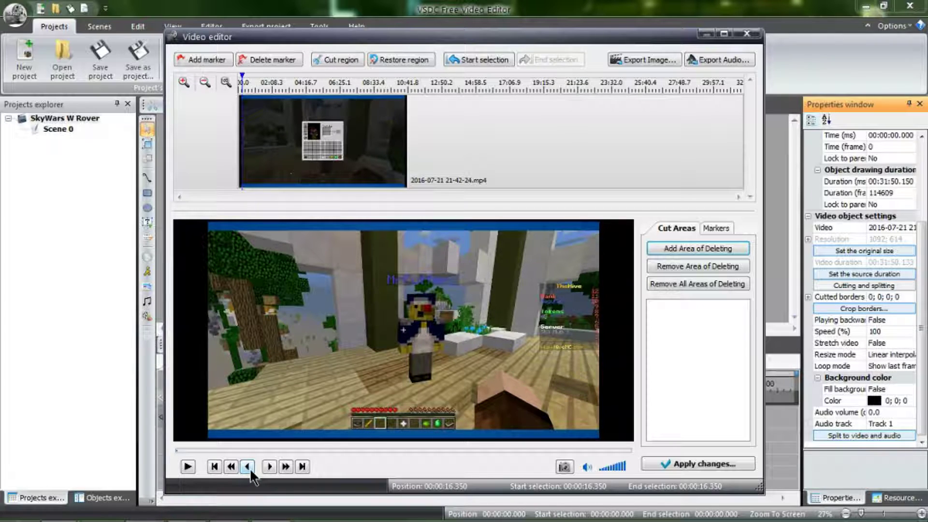
click(249, 468)
click(249, 468)
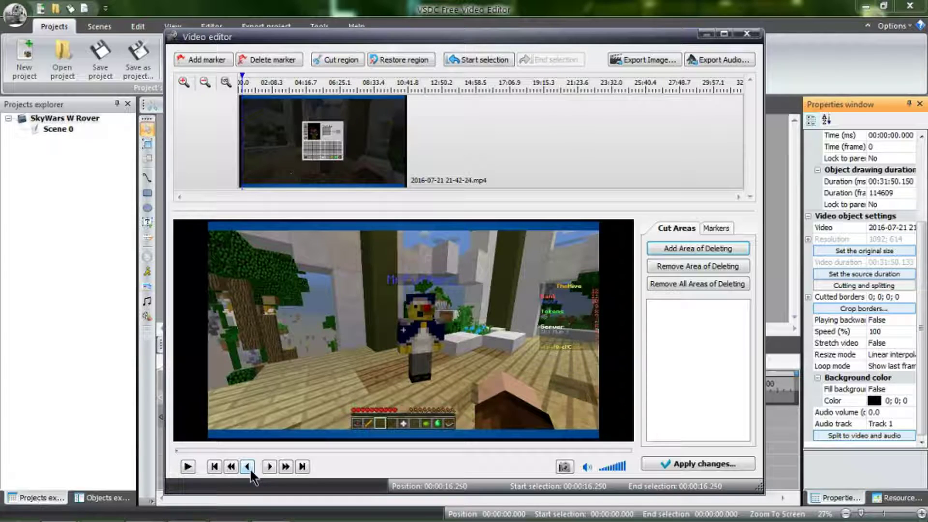
click(249, 468)
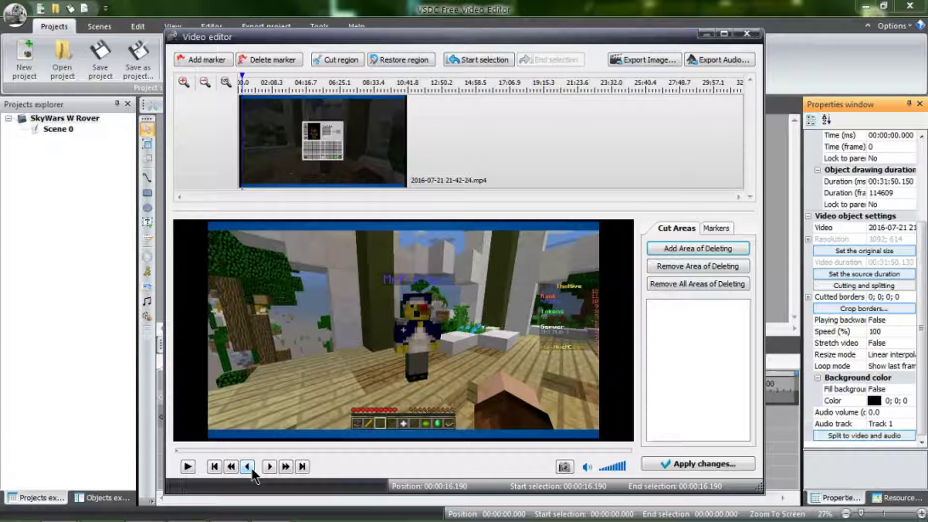
click(250, 468)
click(248, 467)
click(248, 467)
click(248, 467)
click(248, 467)
click(248, 467)
click(248, 468)
click(248, 467)
click(248, 467)
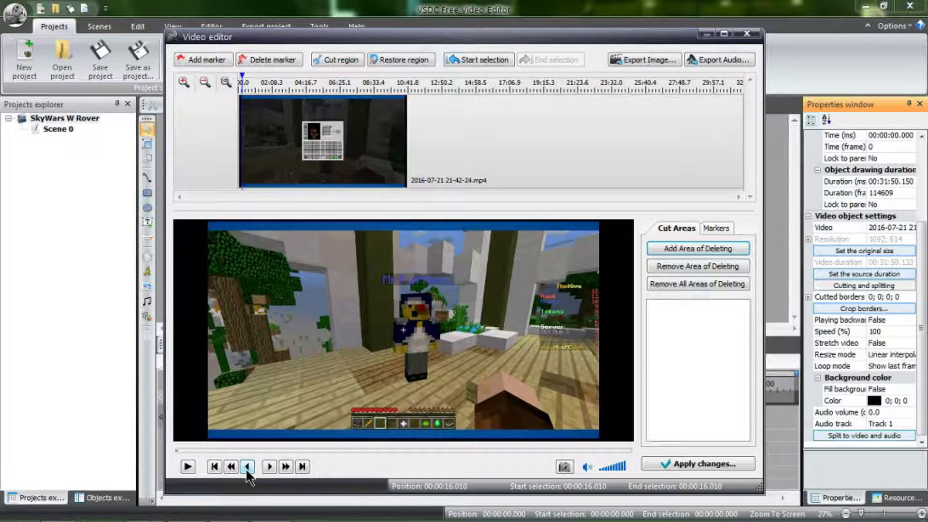
click(248, 467)
click(232, 467)
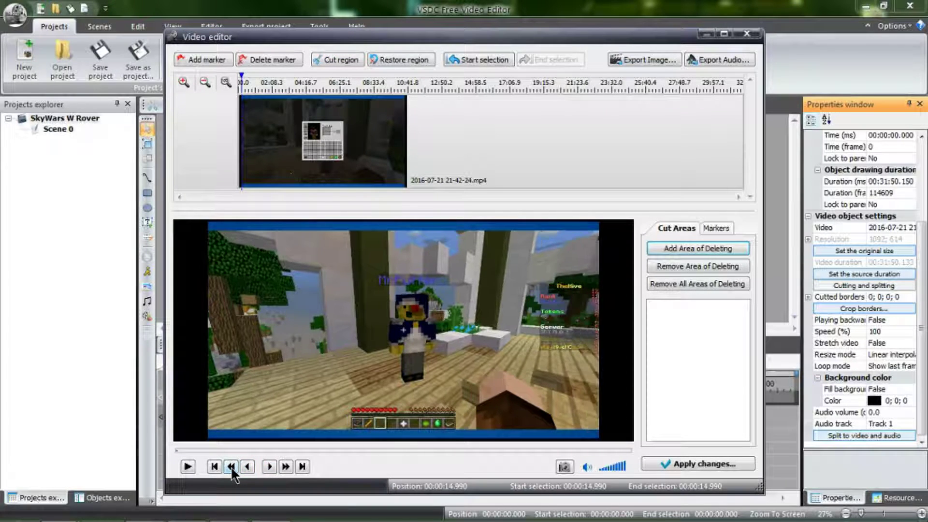
click(231, 467)
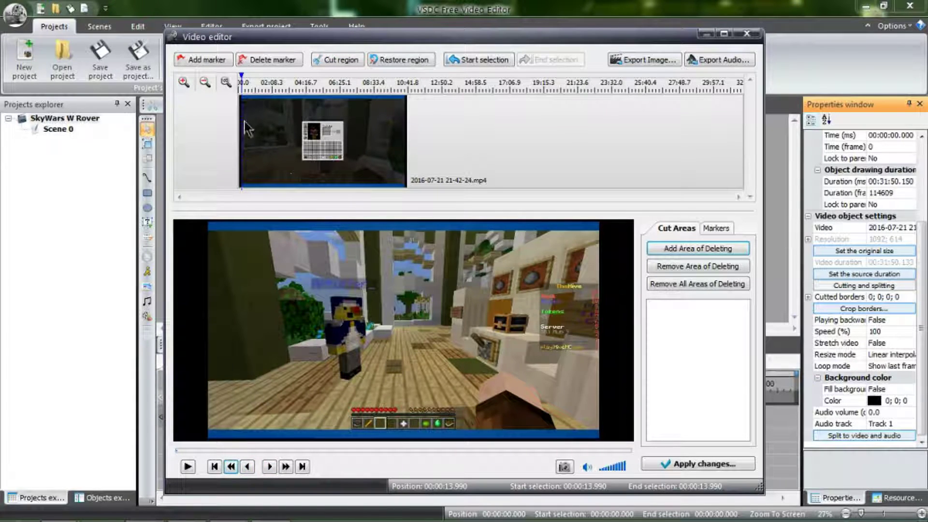
click(213, 60)
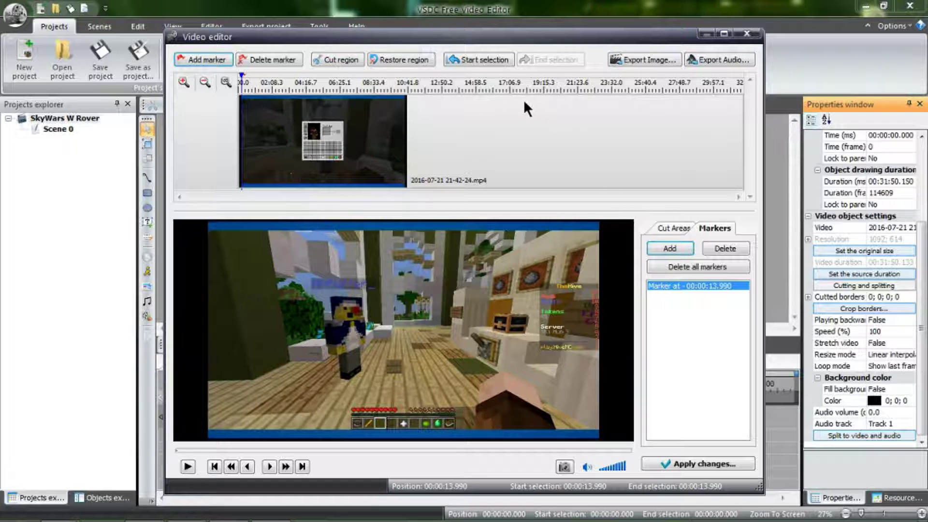
Step: Jump to about the 16-minute mark of the video and fine-position the playhead back to 00:16:00.001
click(492, 85)
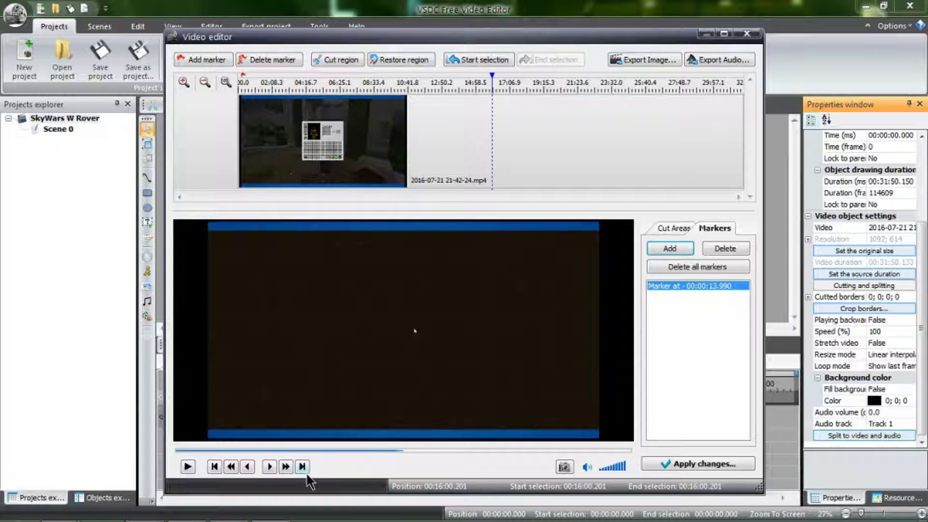
click(247, 466)
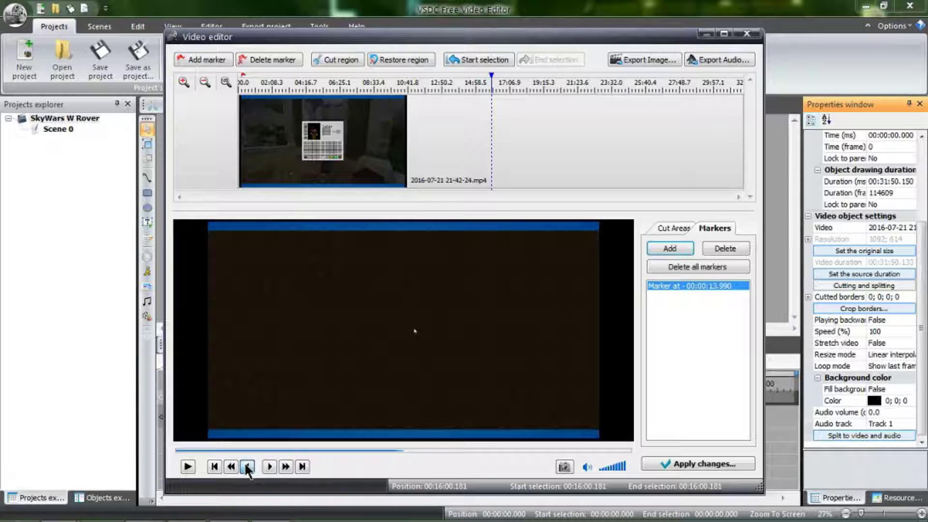
click(248, 467)
click(247, 467)
click(247, 466)
click(247, 467)
click(247, 467)
click(247, 466)
click(248, 466)
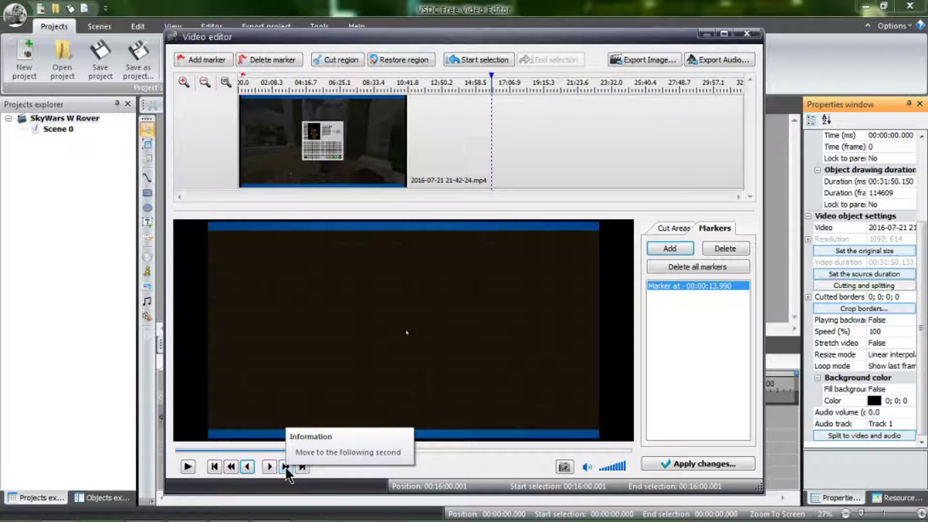
Step: Advance the playhead second by second to 00:16:30.001 and add a second marker there
click(287, 467)
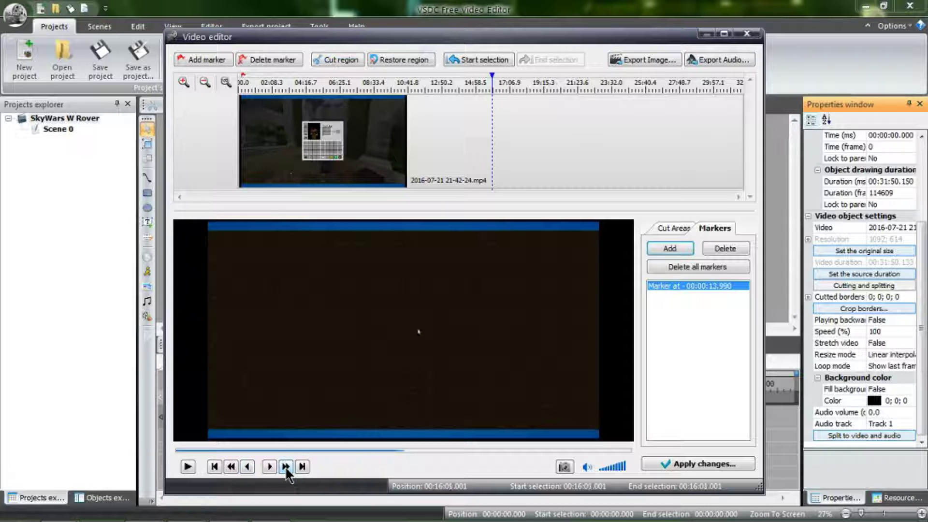
double_click(287, 467)
click(286, 467)
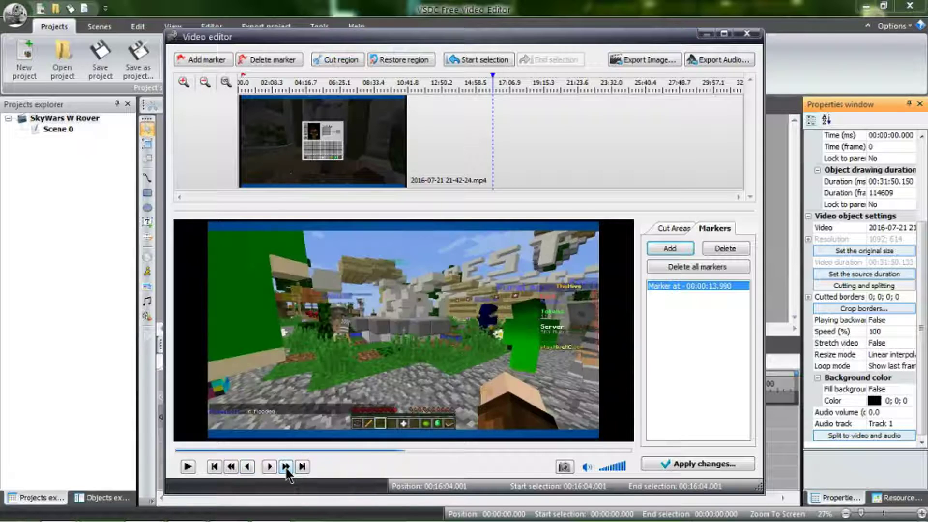
click(286, 467)
click(286, 468)
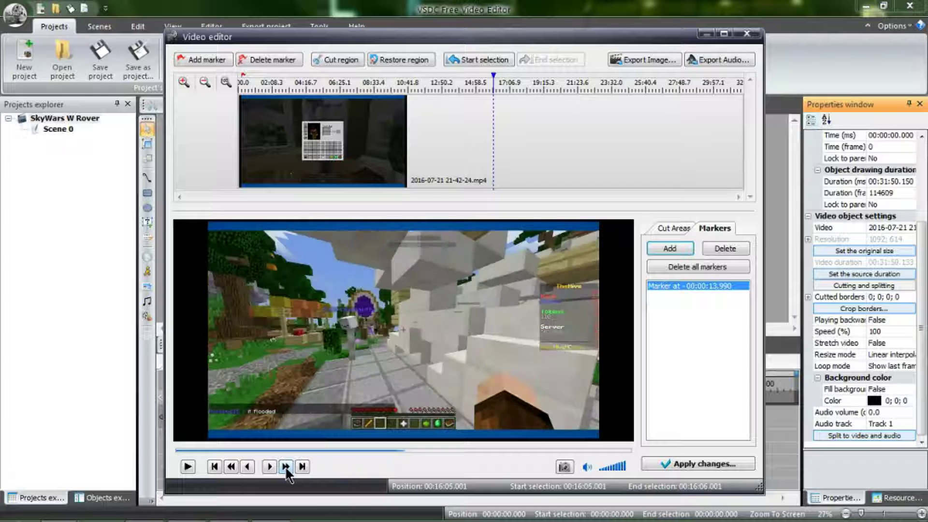
click(286, 467)
click(286, 467)
click(287, 467)
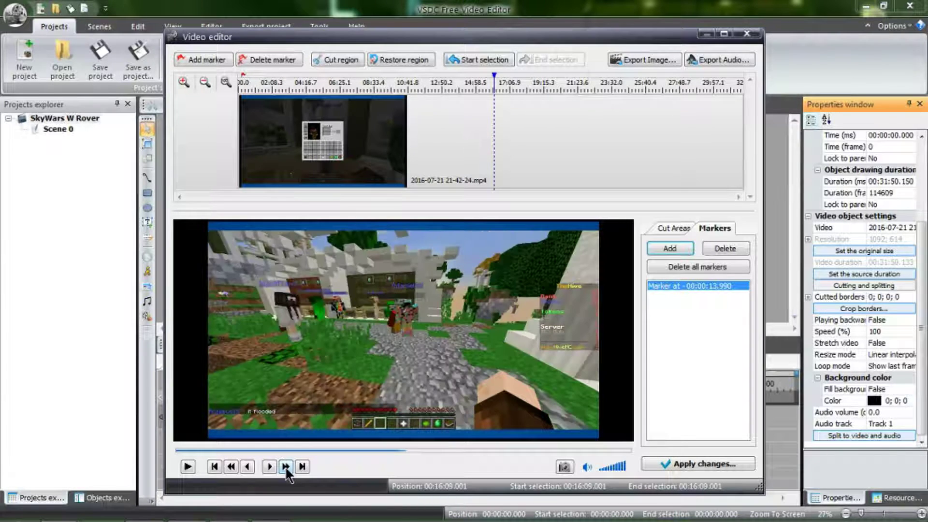
click(286, 467)
click(286, 467)
click(286, 467)
click(286, 467)
click(287, 467)
click(287, 467)
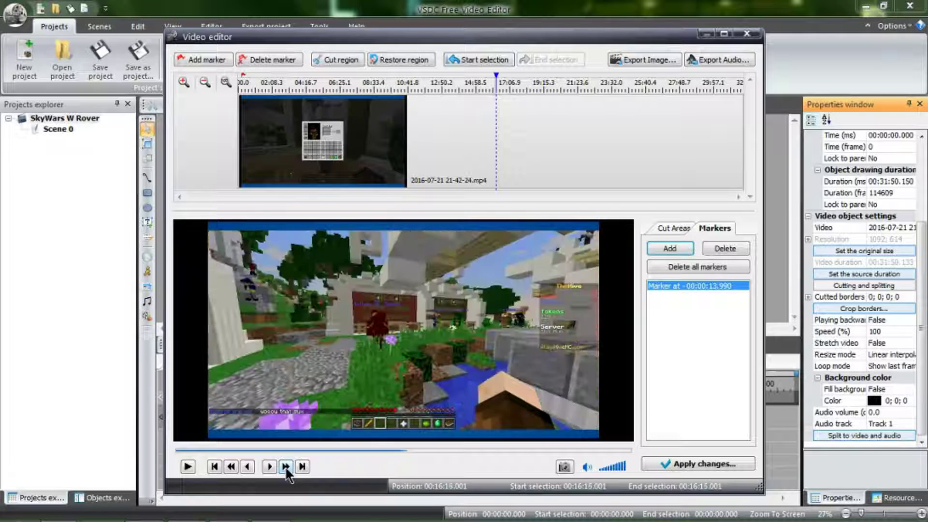
click(286, 467)
click(286, 467)
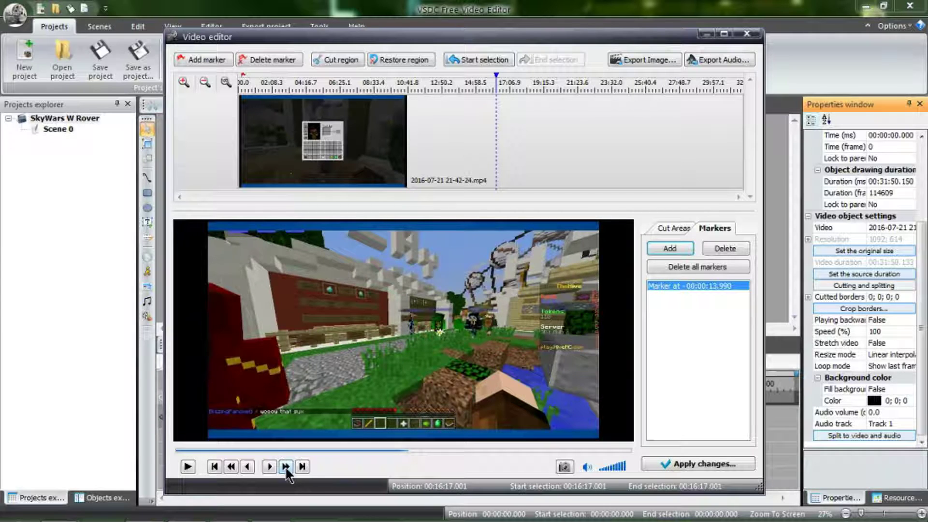
click(287, 467)
click(286, 467)
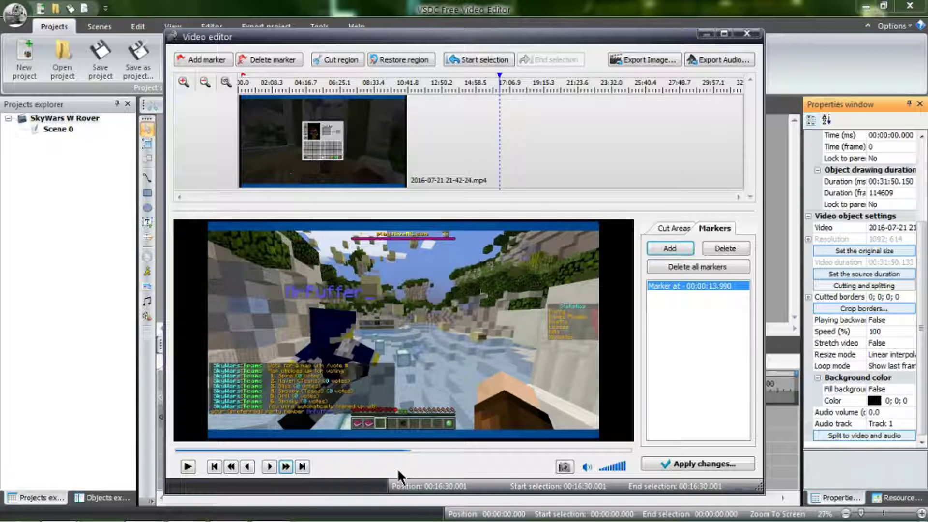
click(223, 59)
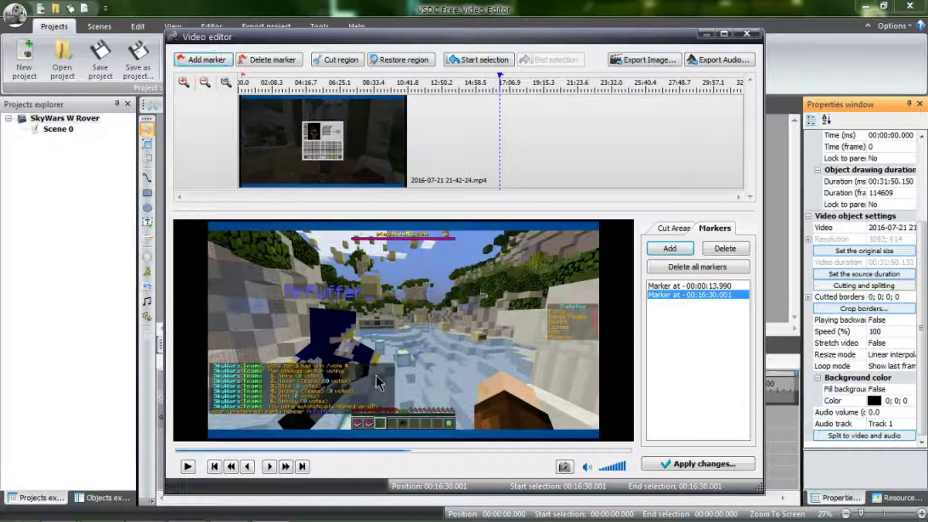
Step: Apply the changes, splitting the file by the set of markers and removing the source object
click(701, 465)
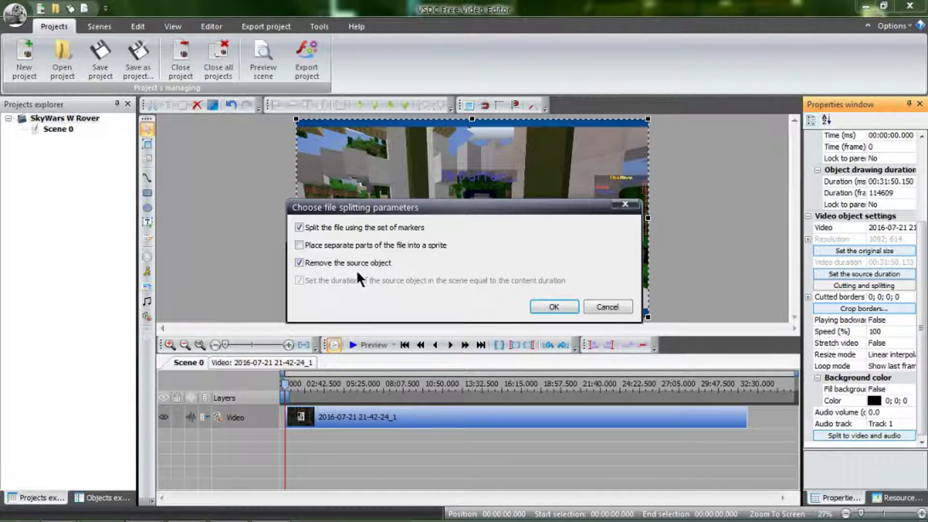
click(554, 307)
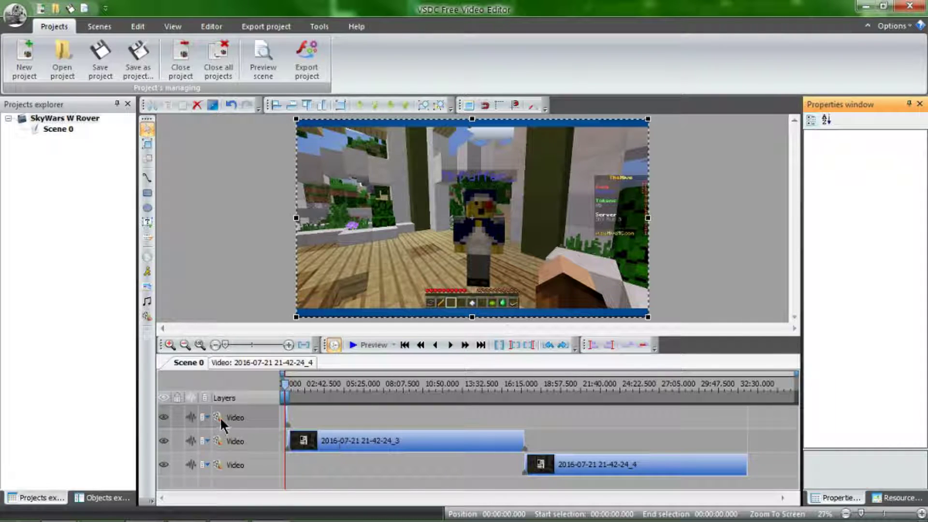
click(250, 417)
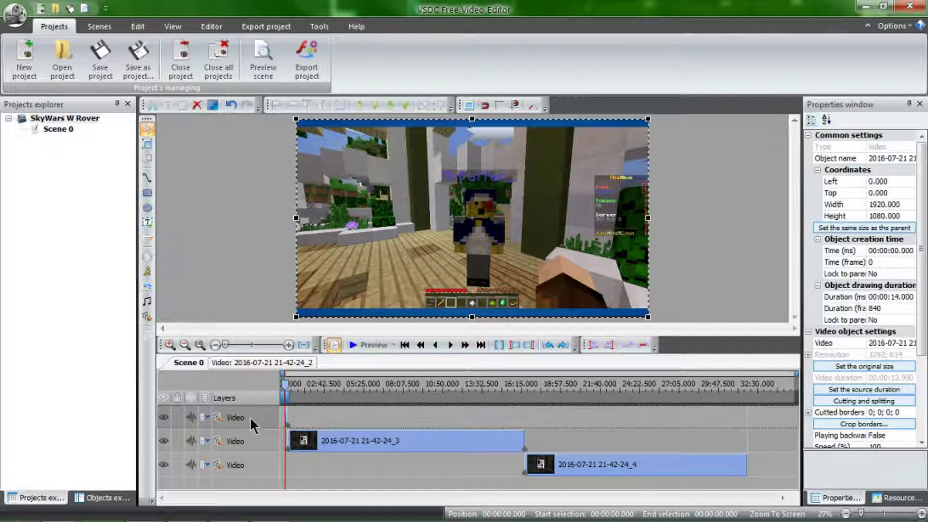
key(Delete)
click(251, 439)
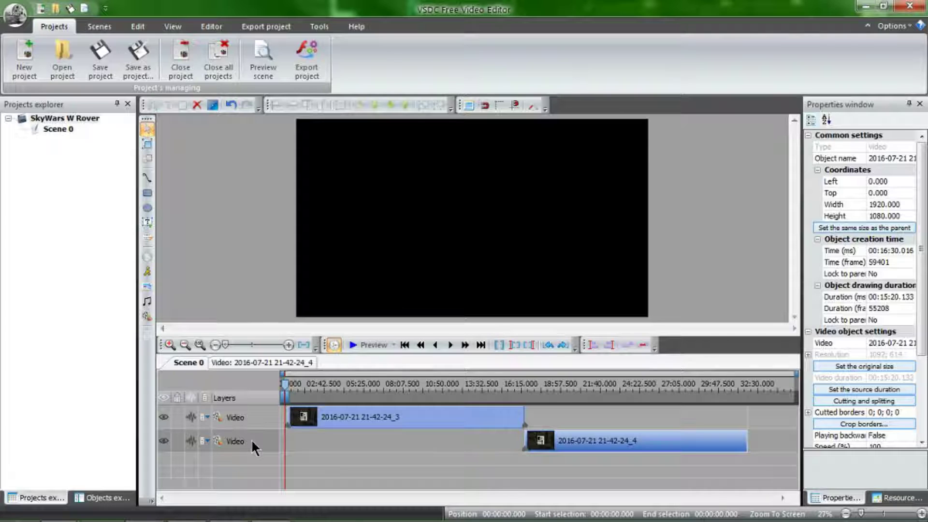
key(Delete)
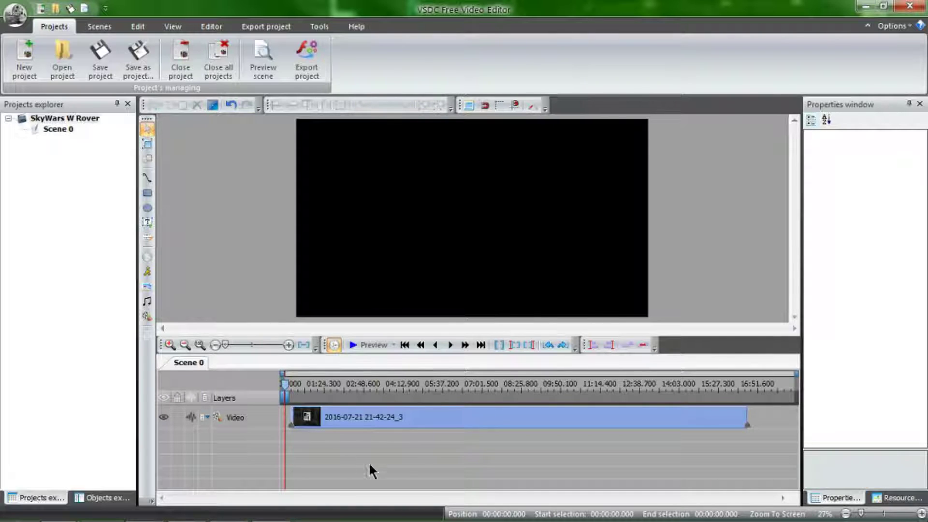
click(421, 419)
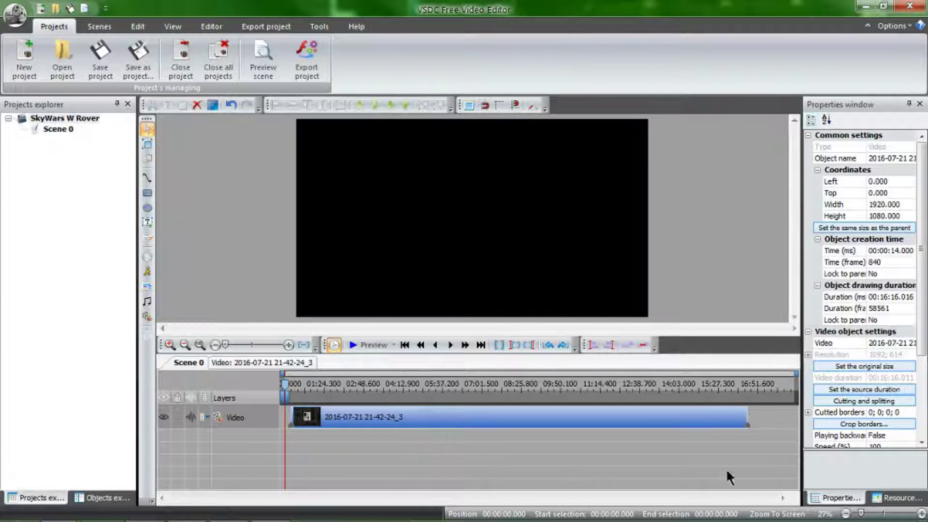
Step: Set the remaining middle clip's object creation time to 00:00:00.000
double_click(891, 248)
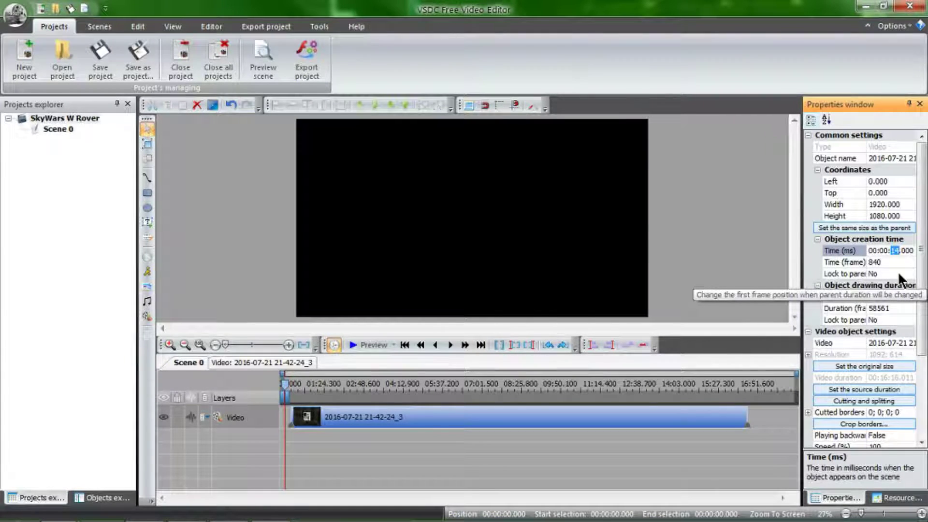
text(000)
key(Return)
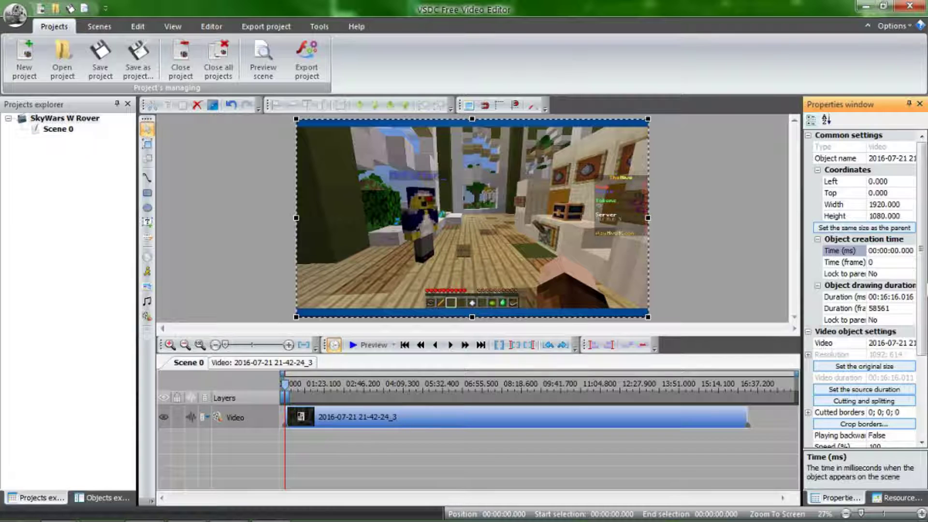
Step: Set the middle clip's object creation time to 00:00:14.000
click(892, 251)
text(14)
key(Return)
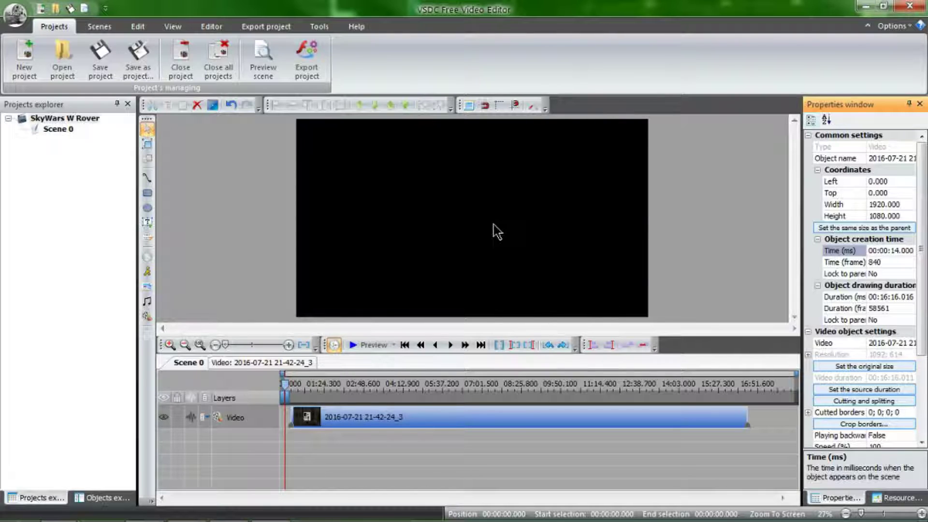
Step: Move the middle clip along the timeline so that it starts at 00:00:00.000
click(286, 388)
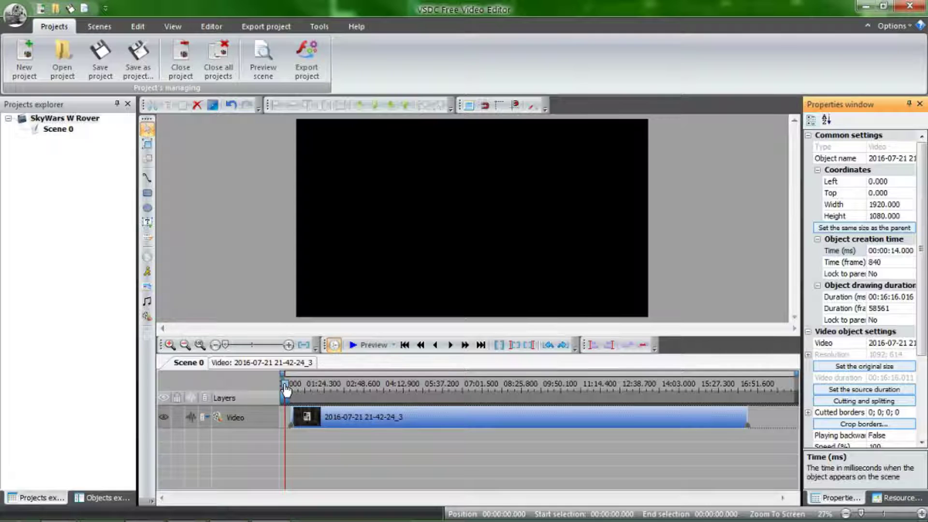
drag(287, 389, 296, 388)
drag(297, 387, 285, 387)
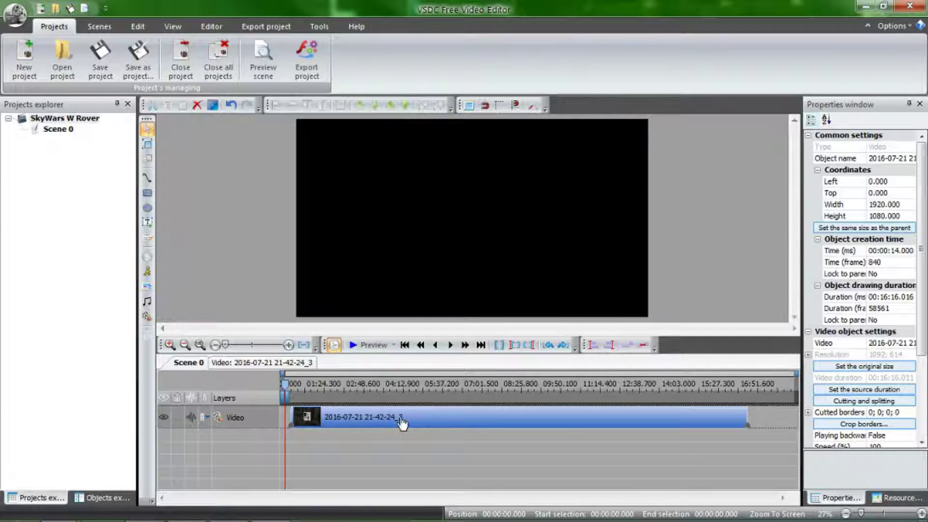
click(467, 419)
drag(467, 419, 380, 419)
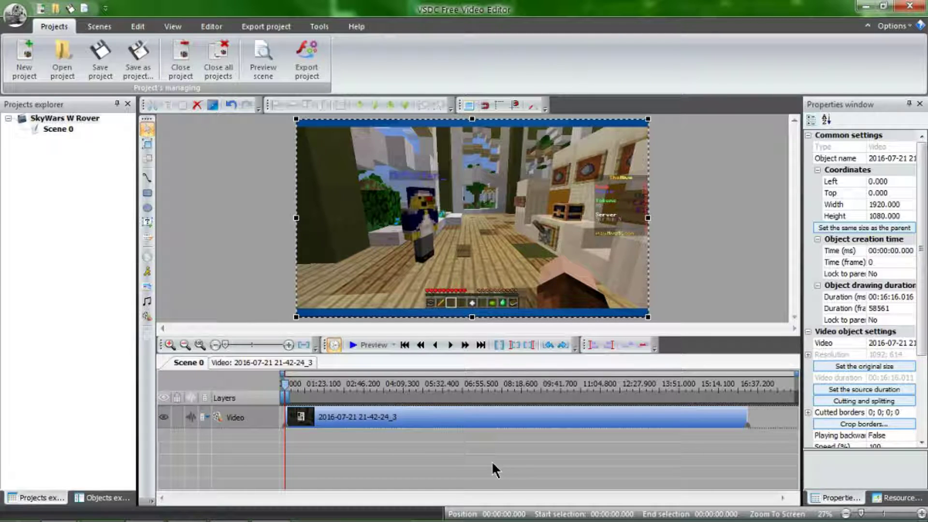
Step: Convert the video clip into a sprite, open the sprite's own timeline and select the video inside it
right_click(239, 419)
click(312, 315)
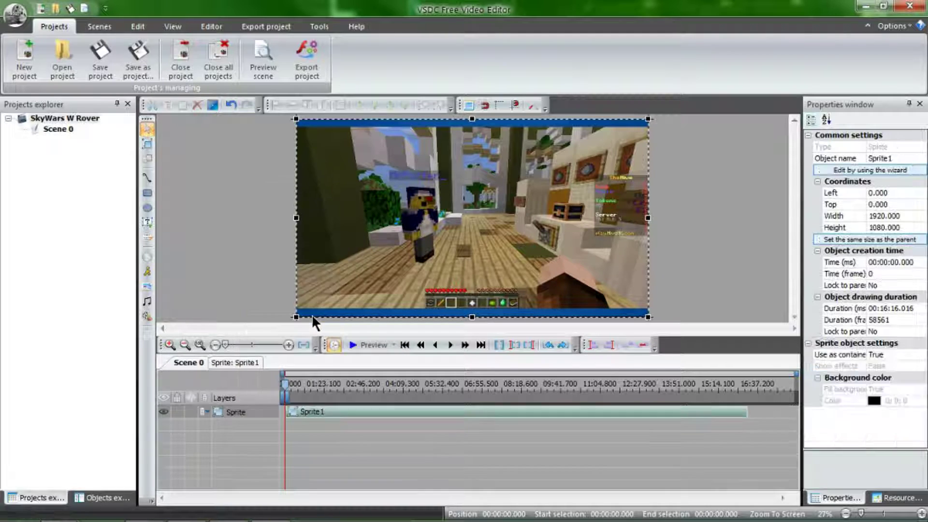
click(248, 411)
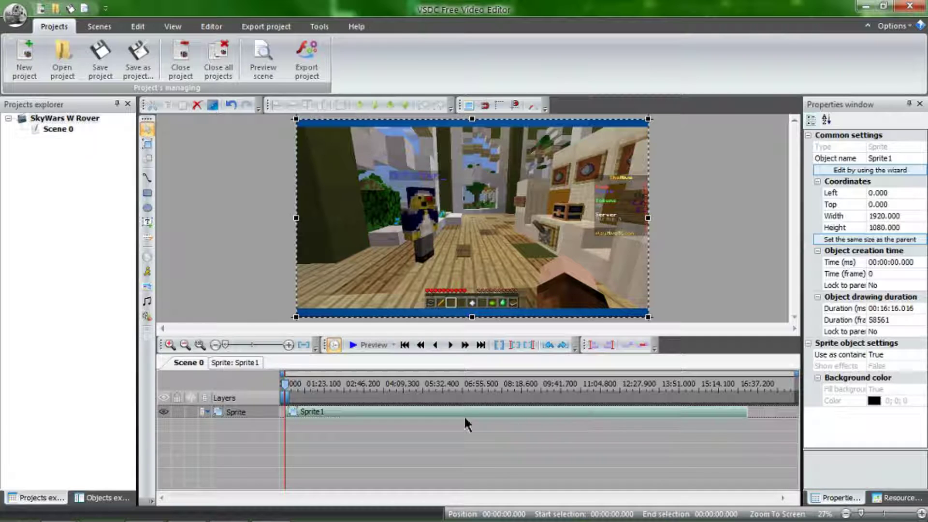
click(234, 361)
click(252, 415)
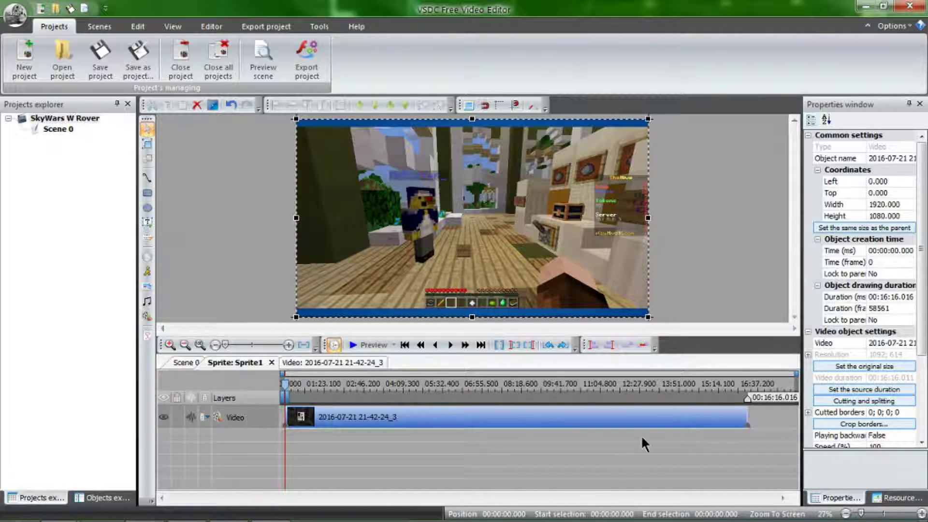
Step: Split the video inside the sprite into separate video and audio objects
drag(921, 252, 923, 449)
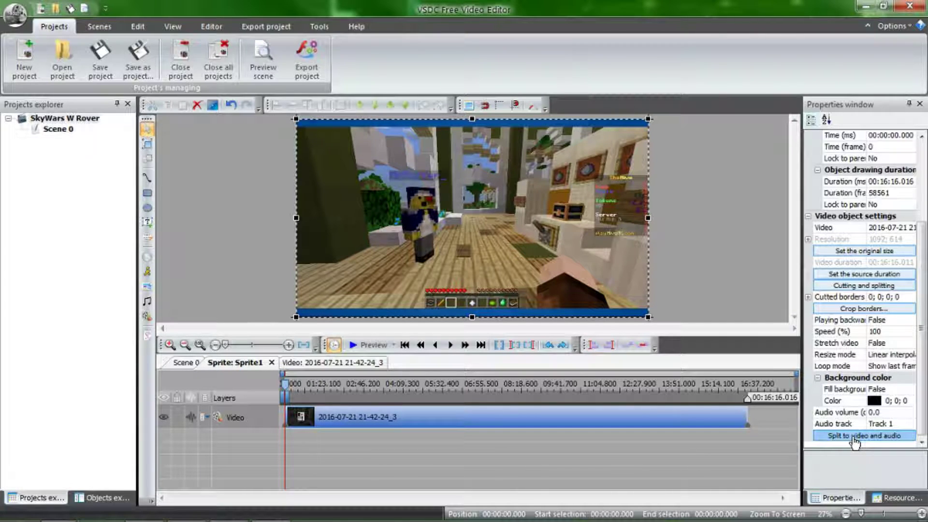
click(255, 418)
scroll(886, 437, down, 3)
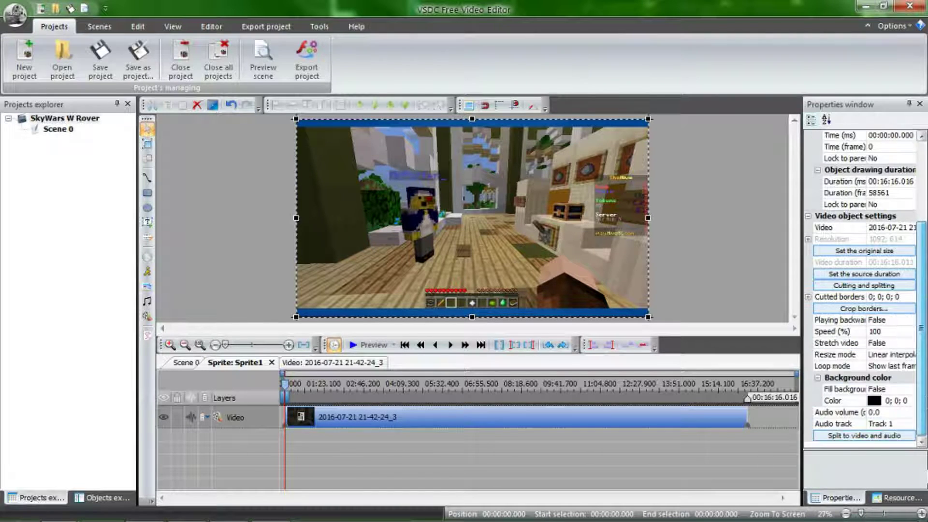
click(877, 436)
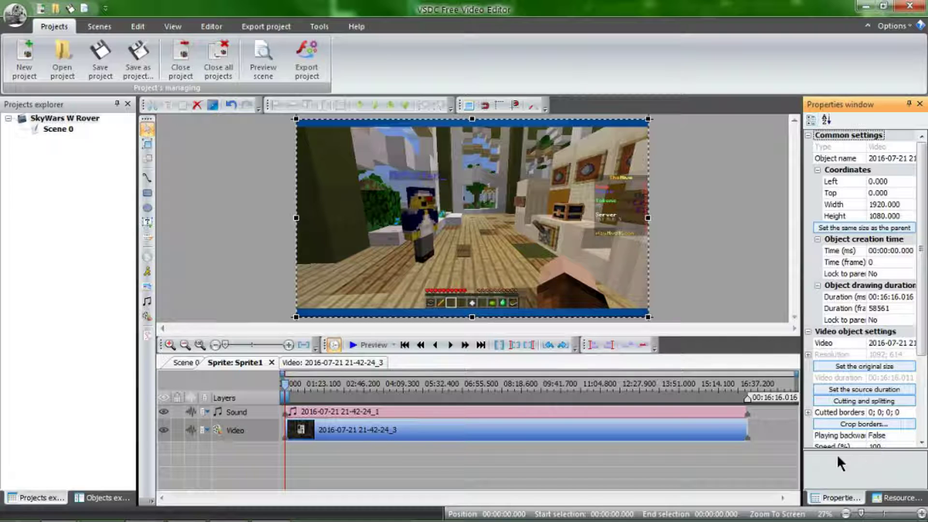
click(255, 433)
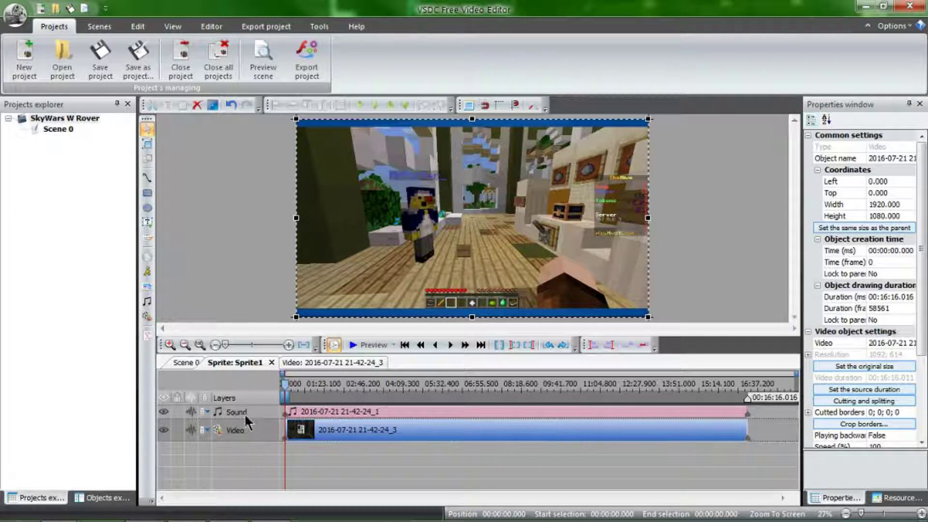
click(247, 417)
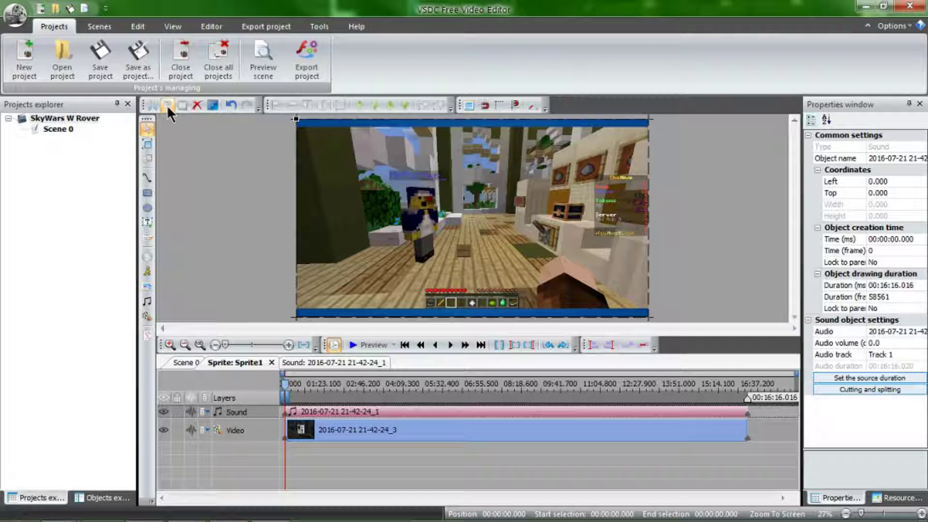
click(167, 105)
click(182, 106)
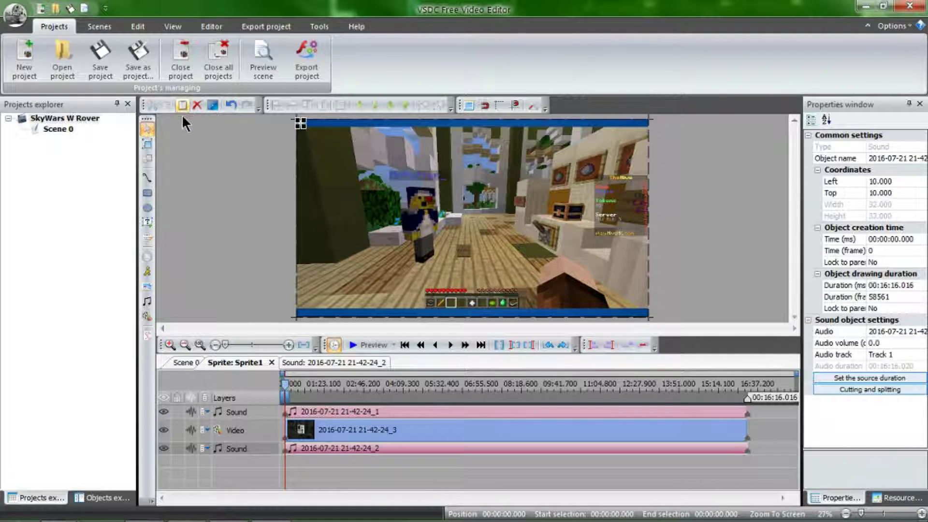
click(247, 411)
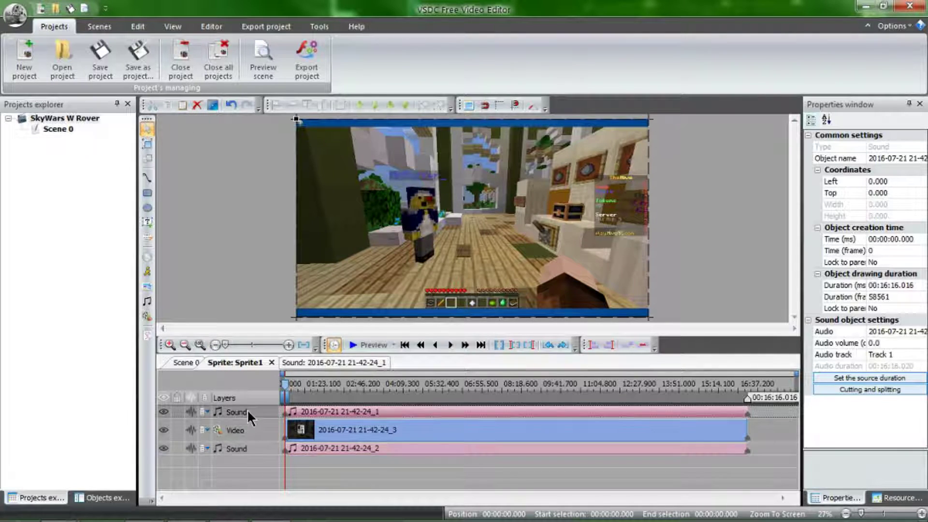
click(257, 449)
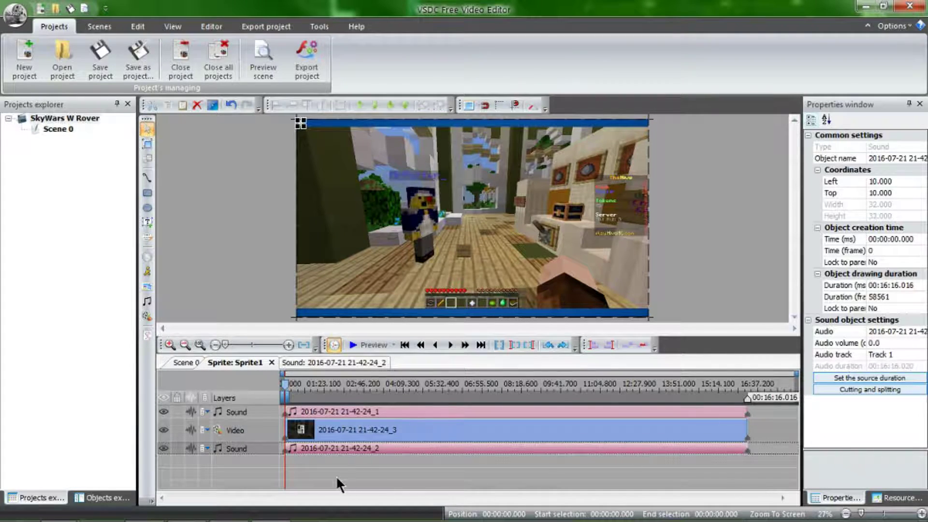
click(230, 411)
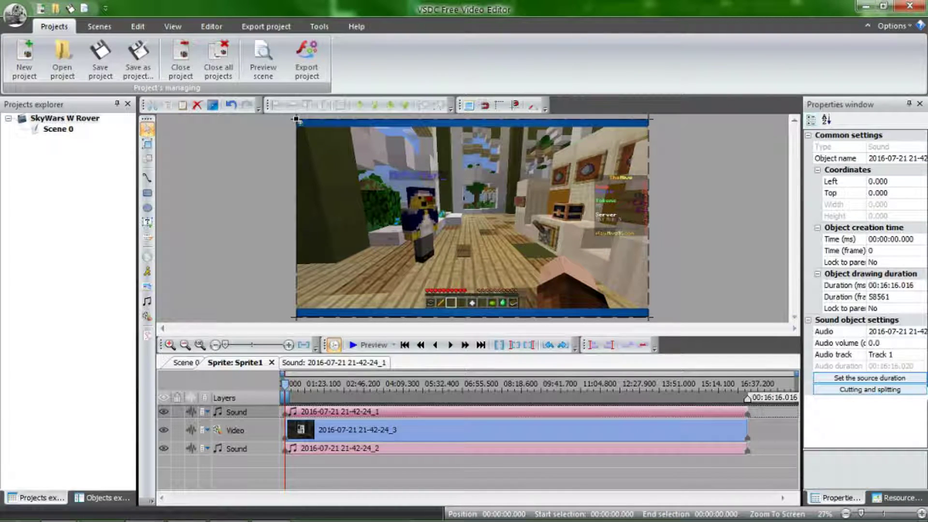
click(890, 354)
scroll(889, 355, down, 1)
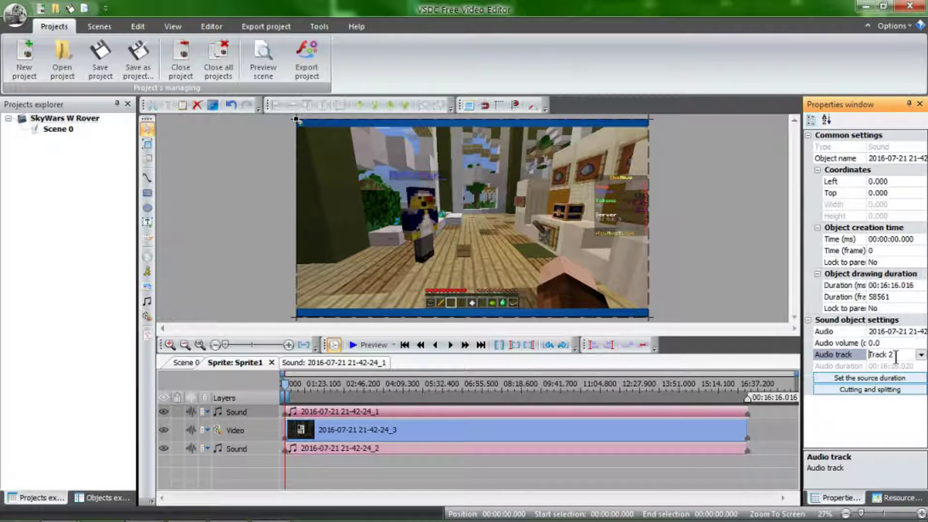
click(747, 253)
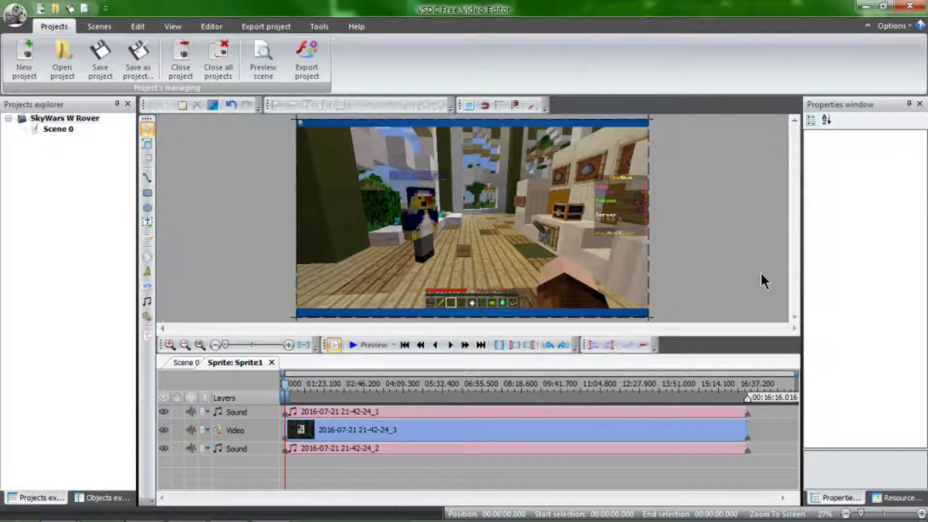
Step: Preview the scene to check the two audio tracks playing with the video, and close the preview
click(366, 346)
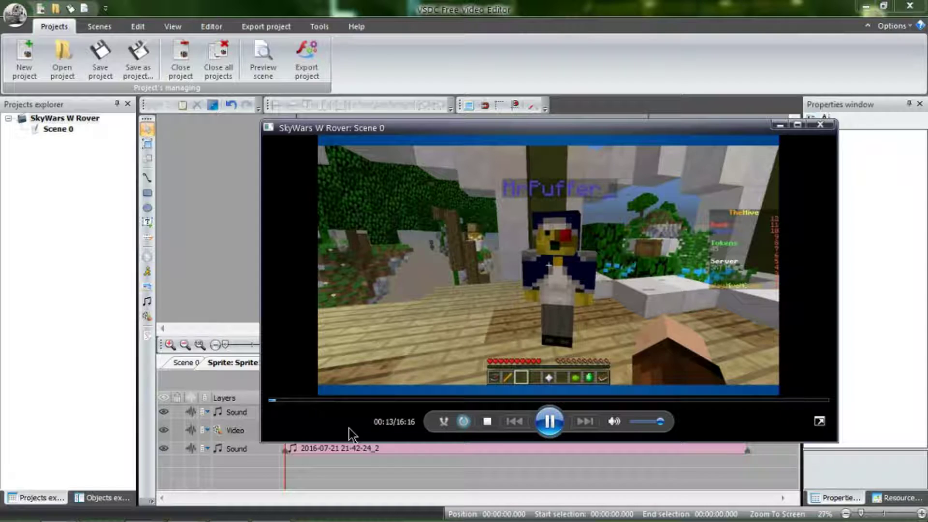
click(550, 422)
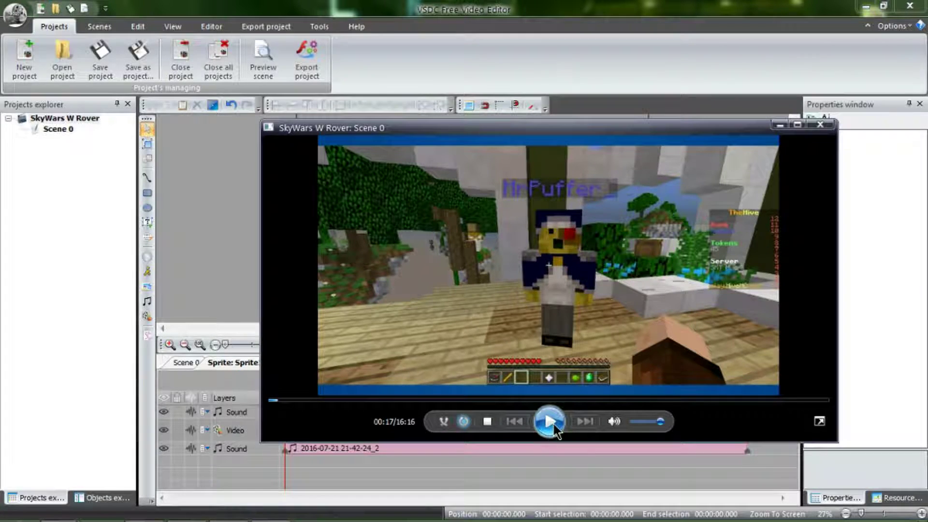
click(821, 125)
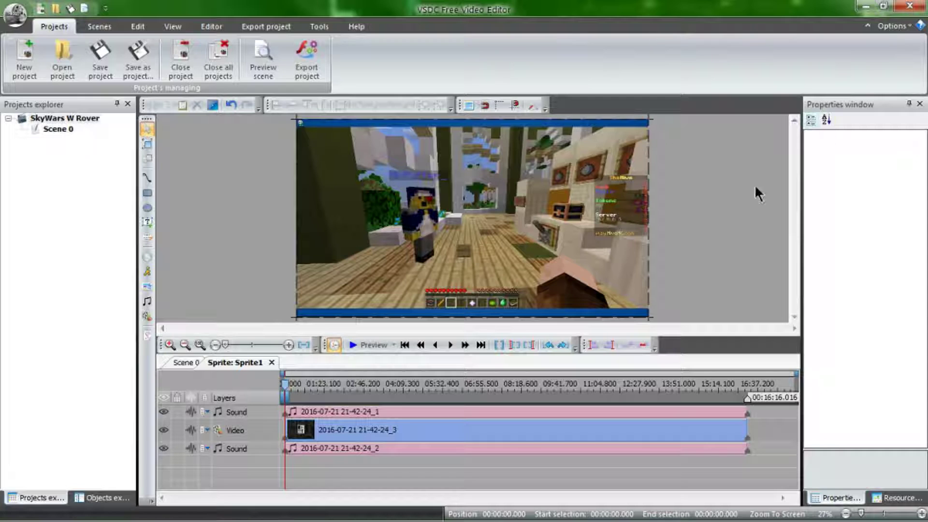
click(236, 452)
double_click(236, 450)
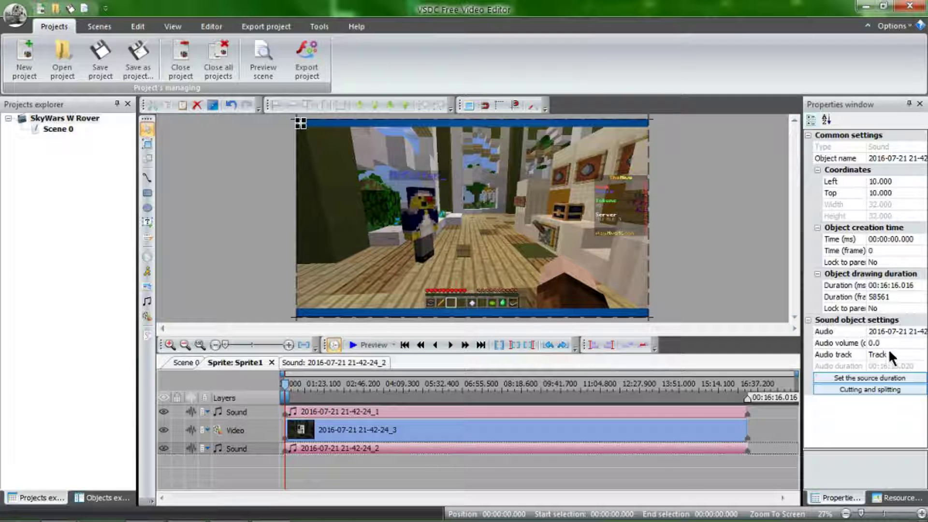
click(875, 343)
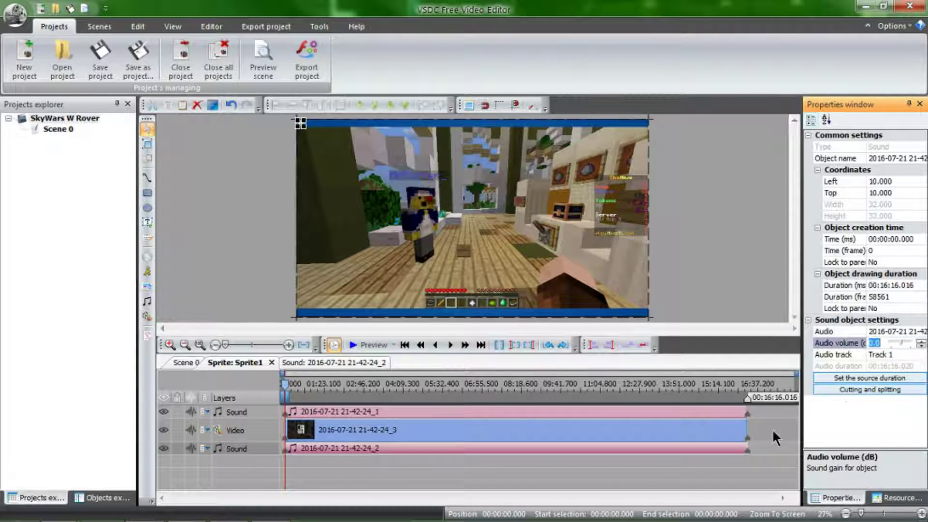
text(8.0)
click(257, 413)
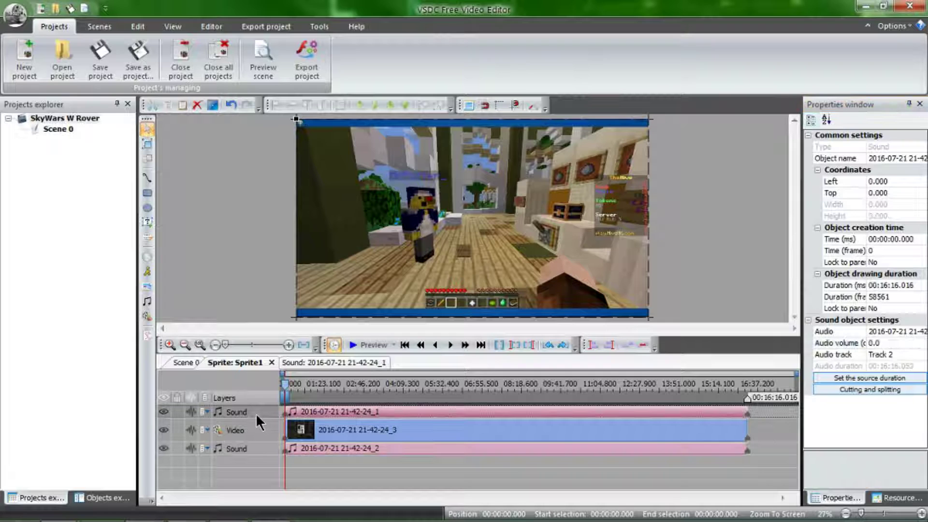
click(874, 344)
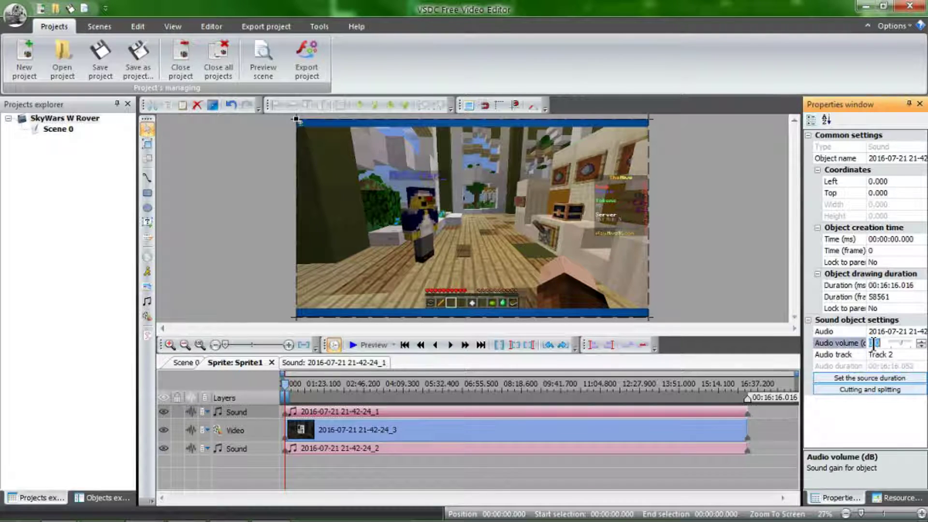
text(-5.0)
click(245, 449)
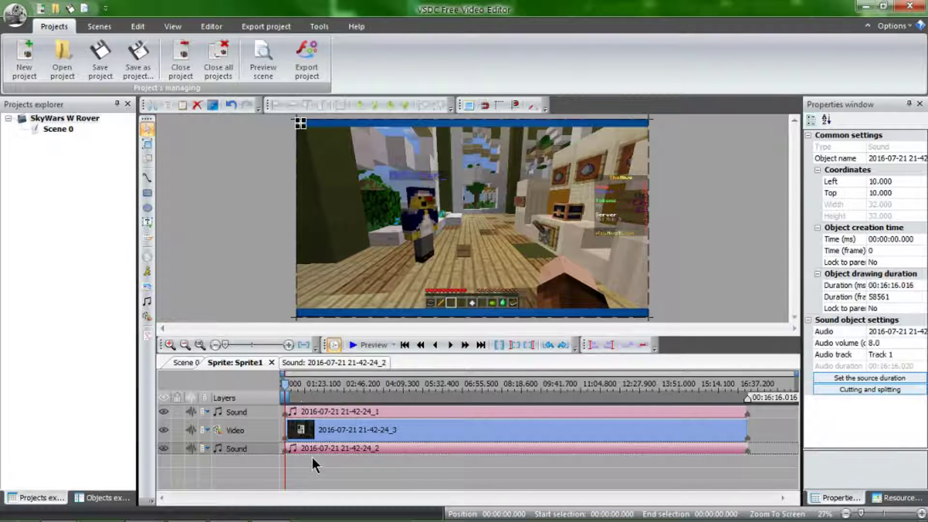
click(320, 364)
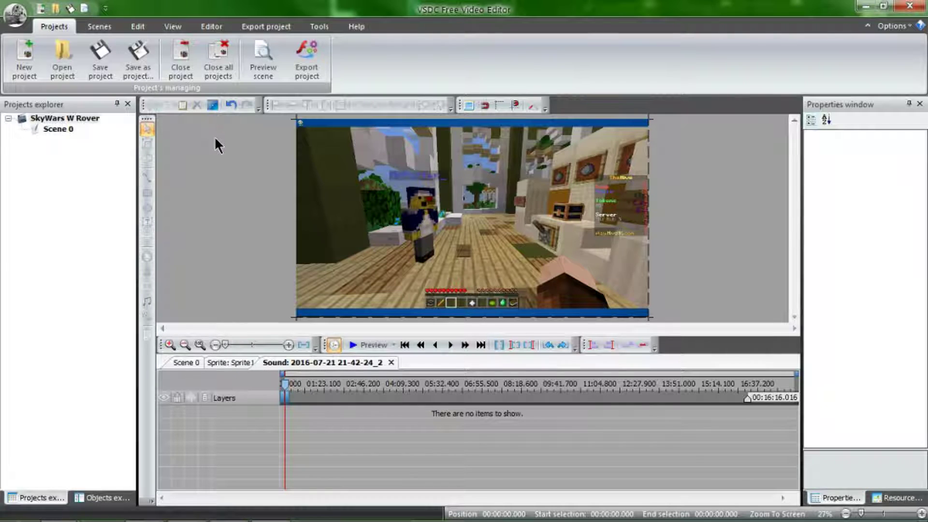
click(208, 26)
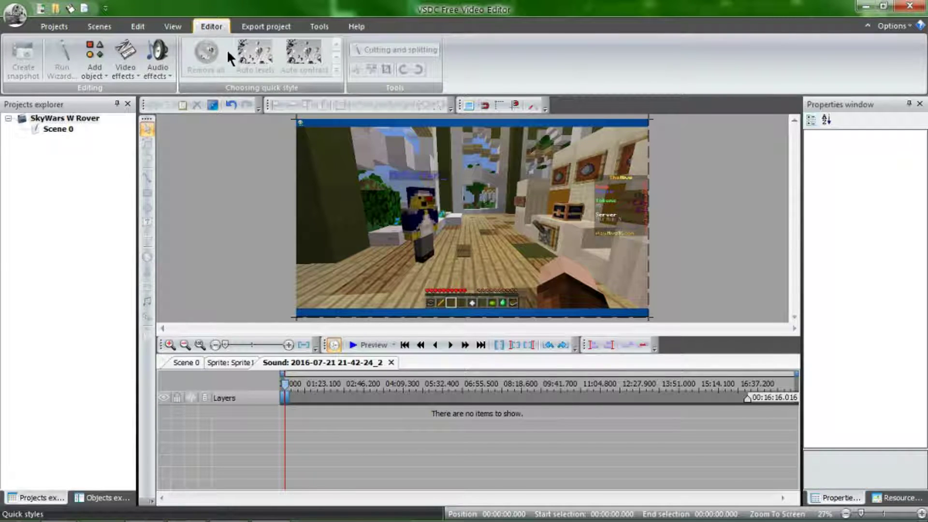
click(155, 67)
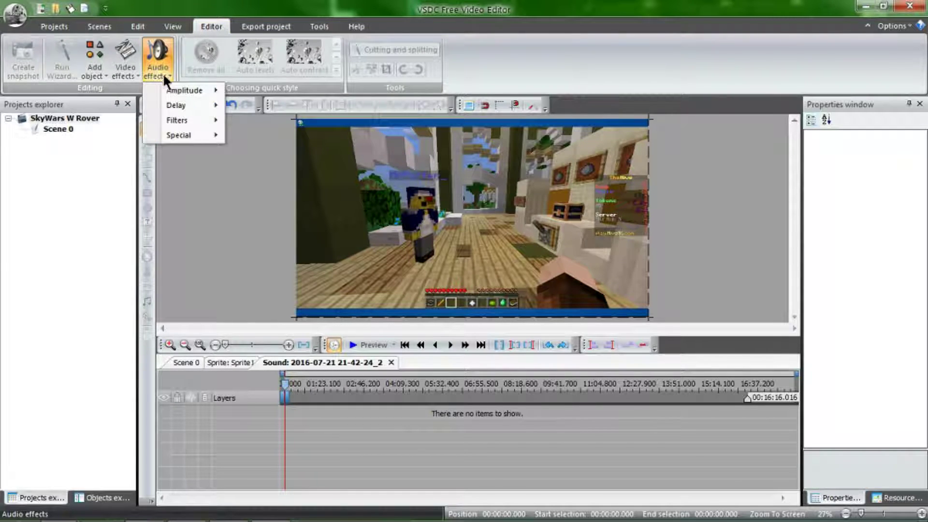
mouse_move(182, 123)
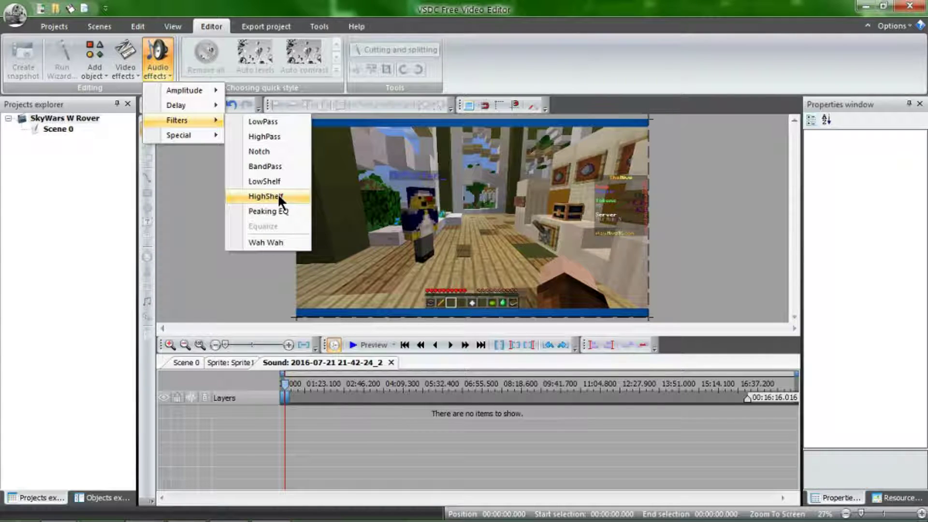
click(278, 194)
click(611, 327)
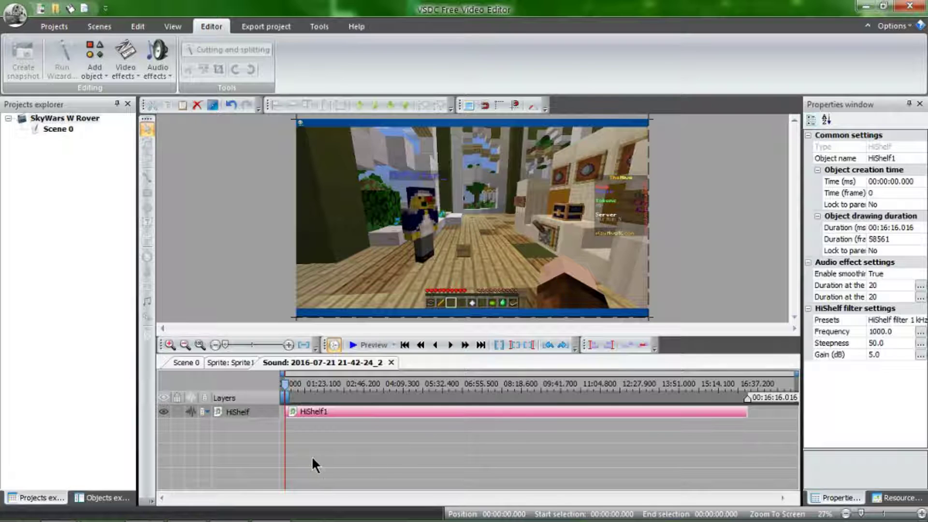
click(353, 419)
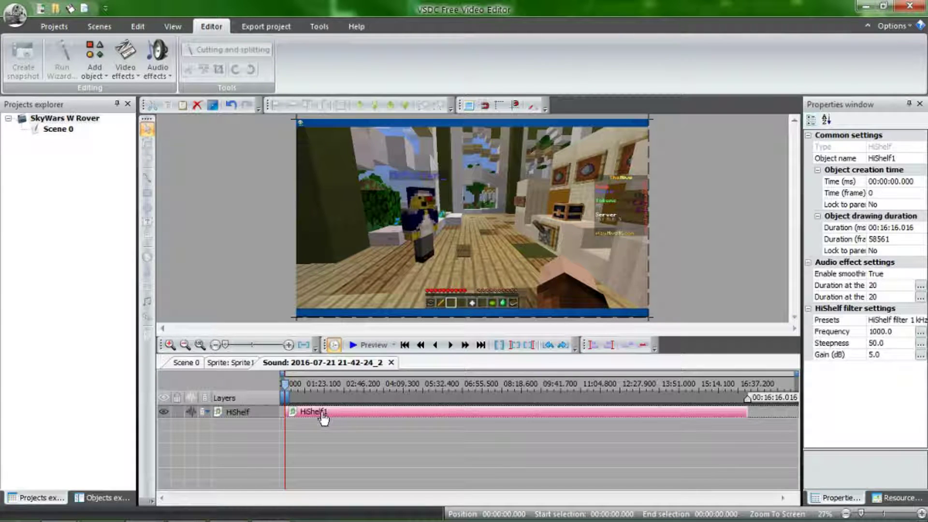
click(240, 363)
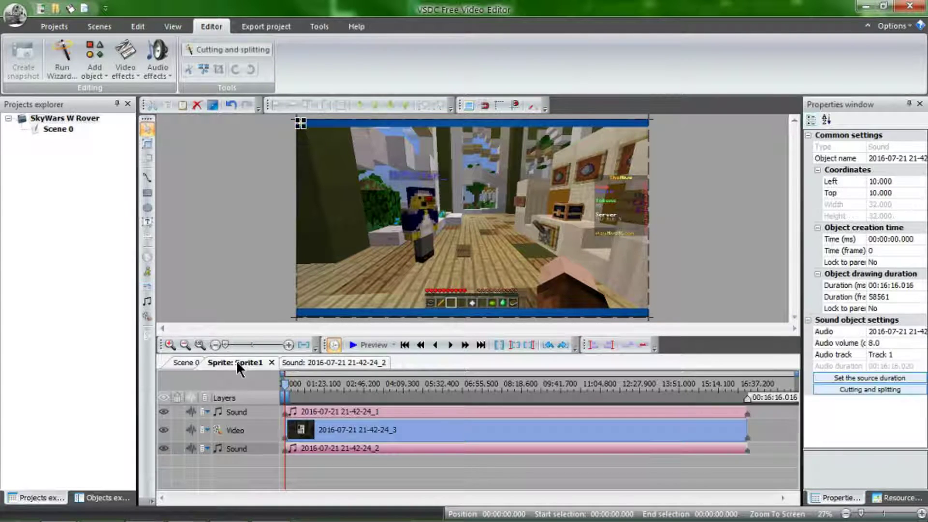
Step: Preview the scene to check the adjusted volumes and the audio filter, and close the preview
click(363, 346)
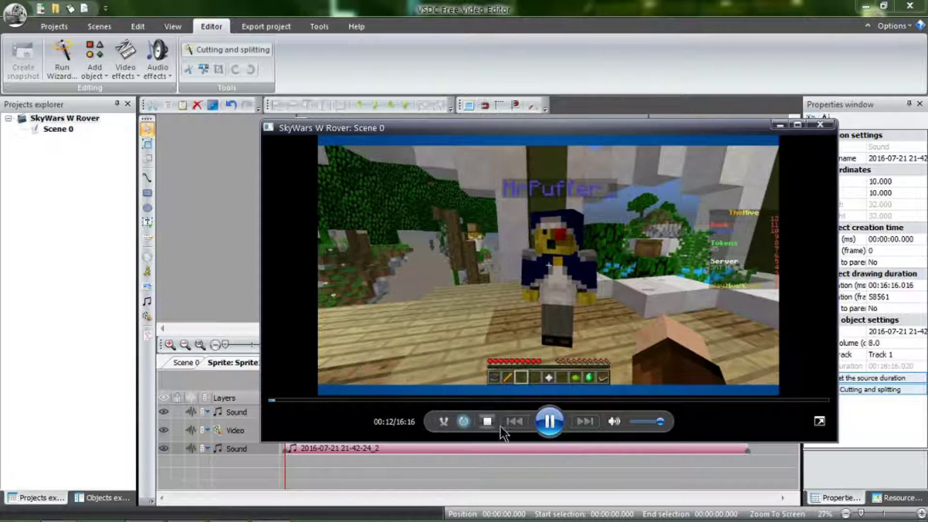
click(549, 430)
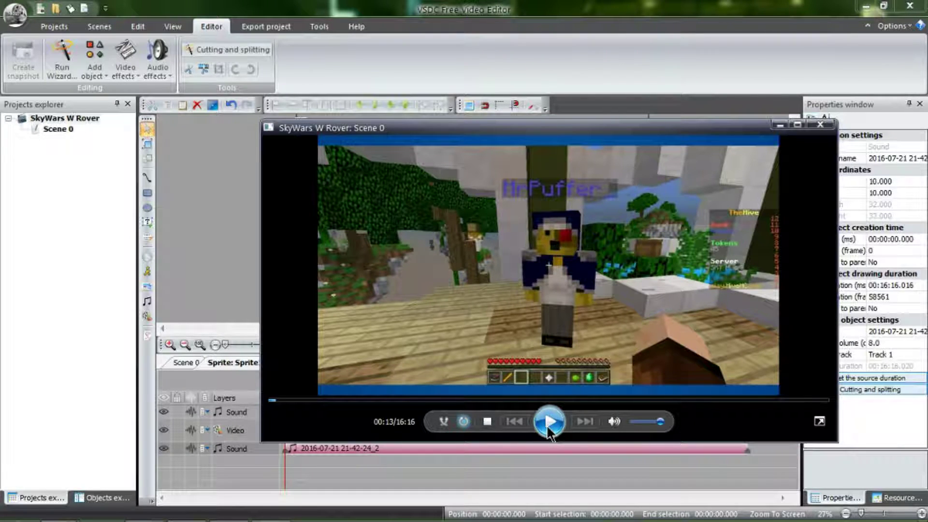
click(822, 126)
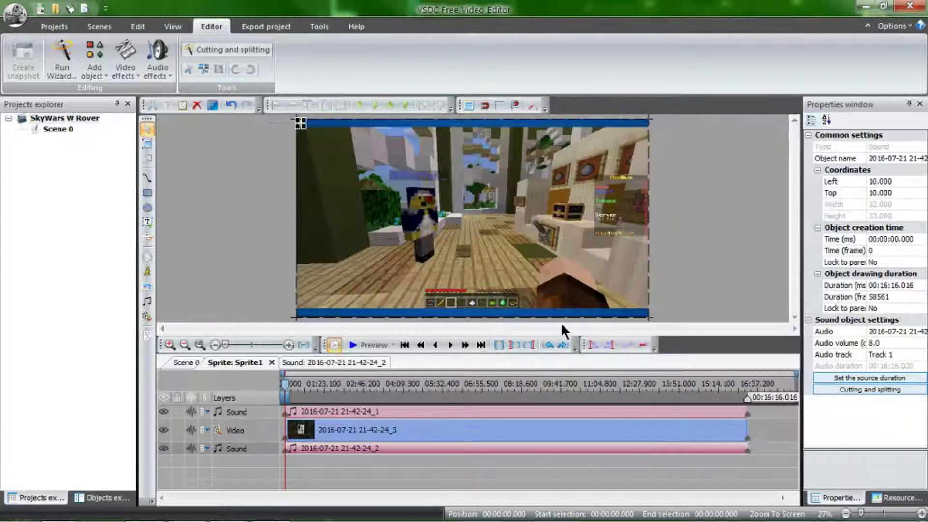
click(248, 413)
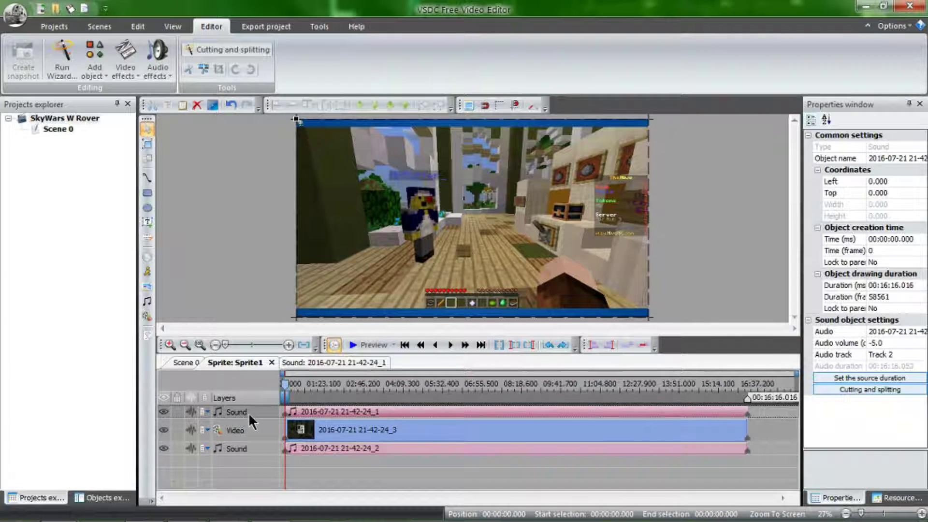
click(877, 343)
double_click(876, 344)
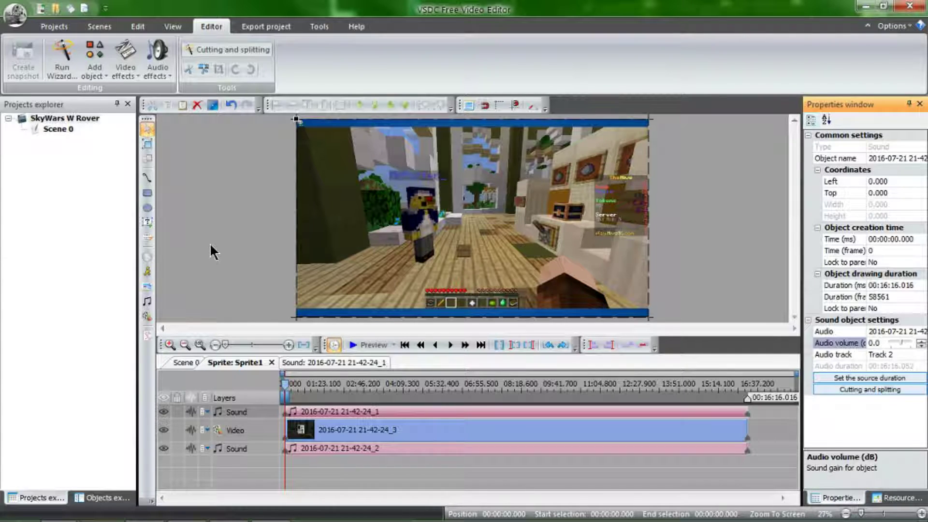
click(256, 413)
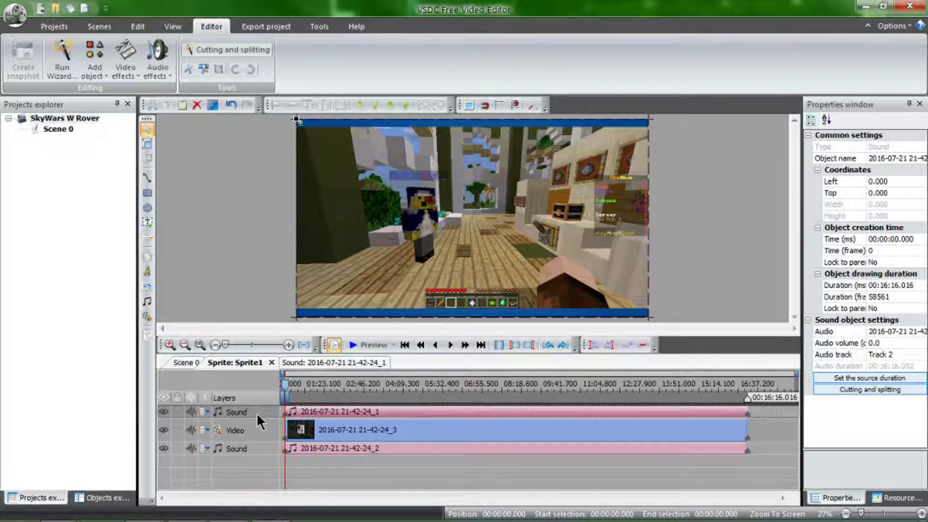
click(306, 363)
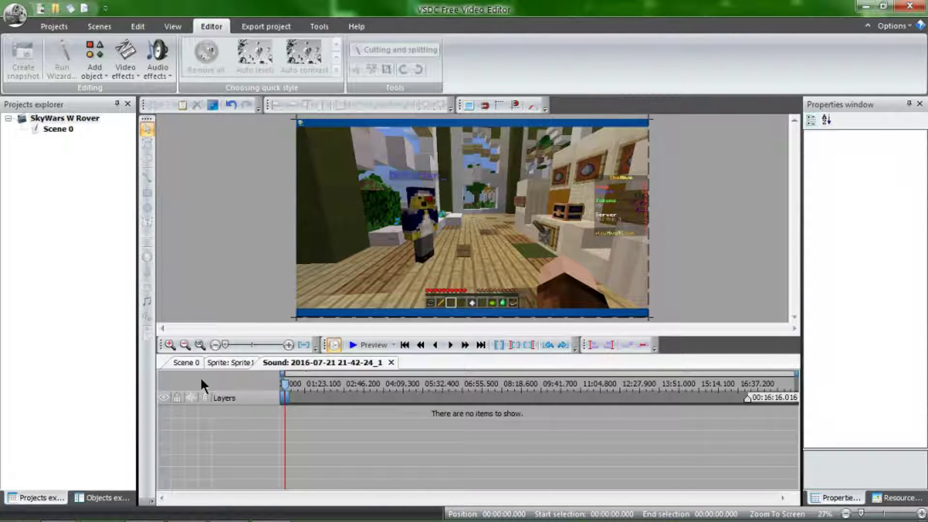
click(152, 54)
mouse_move(164, 87)
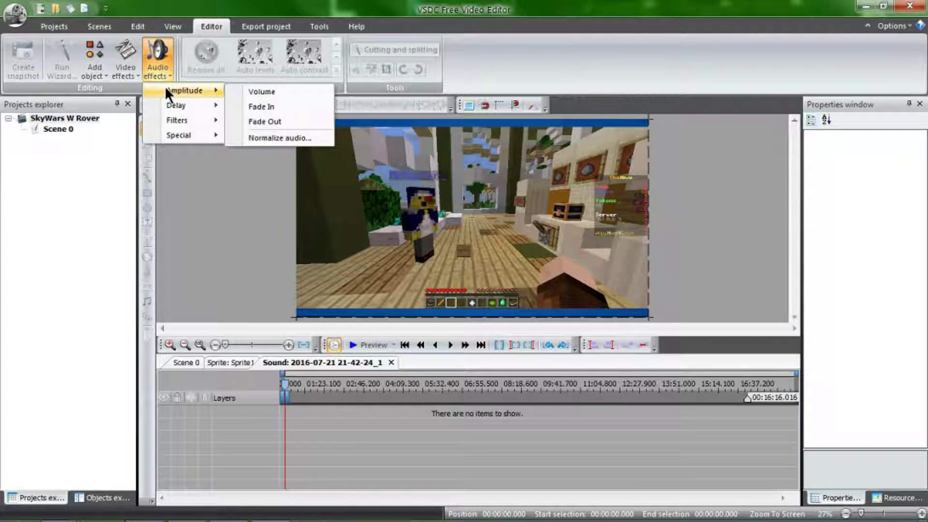
click(261, 117)
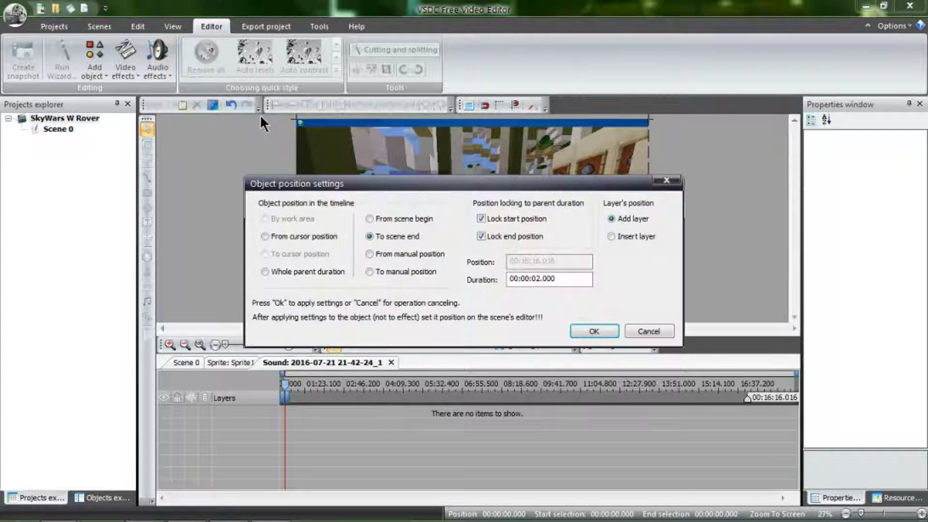
key(Return)
click(163, 65)
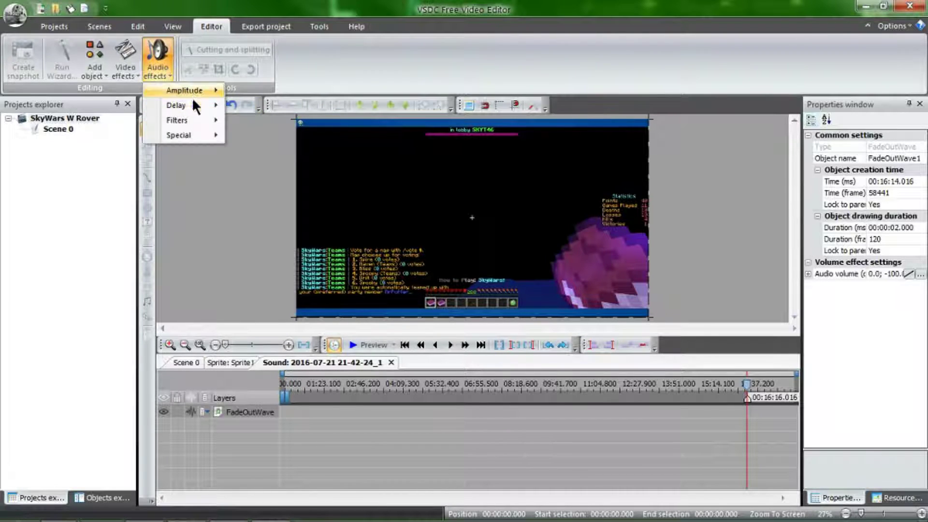
mouse_move(190, 92)
click(265, 111)
key(Return)
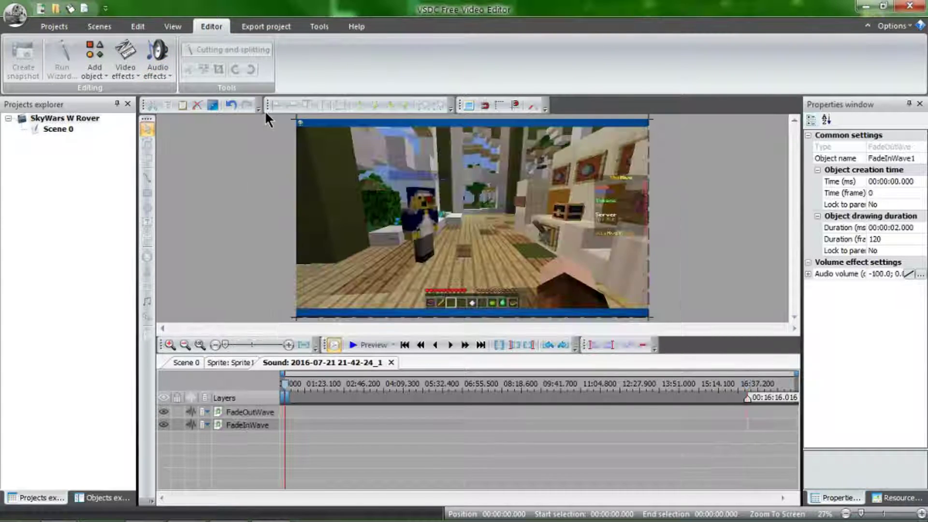
click(227, 362)
double_click(230, 430)
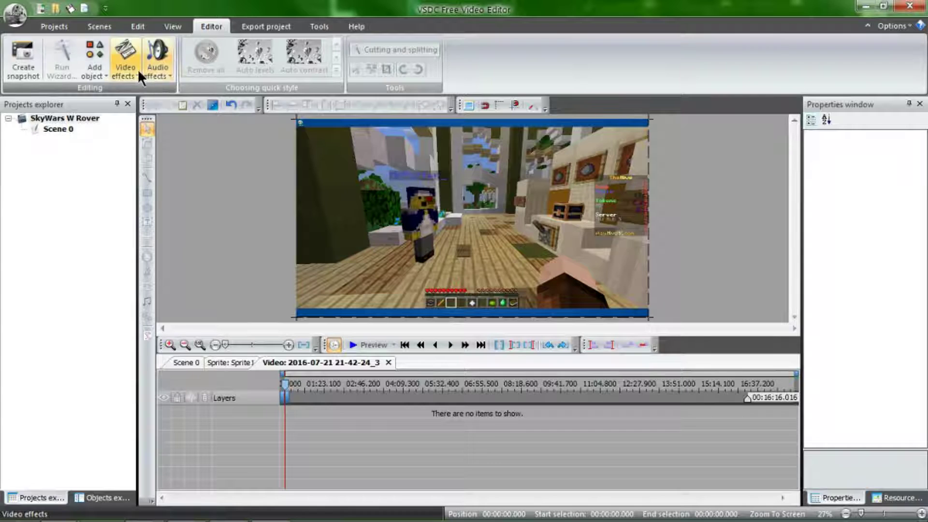
click(129, 68)
mouse_move(165, 170)
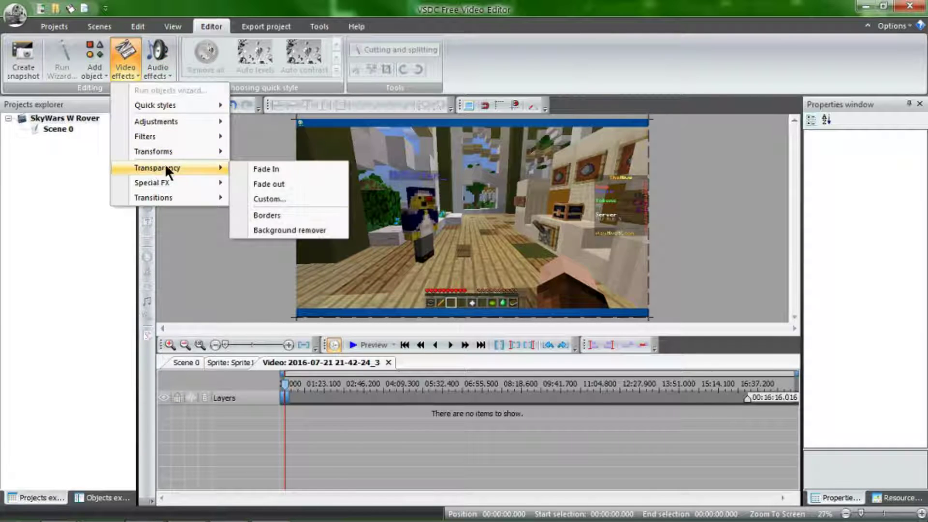
click(266, 182)
key(Return)
click(126, 70)
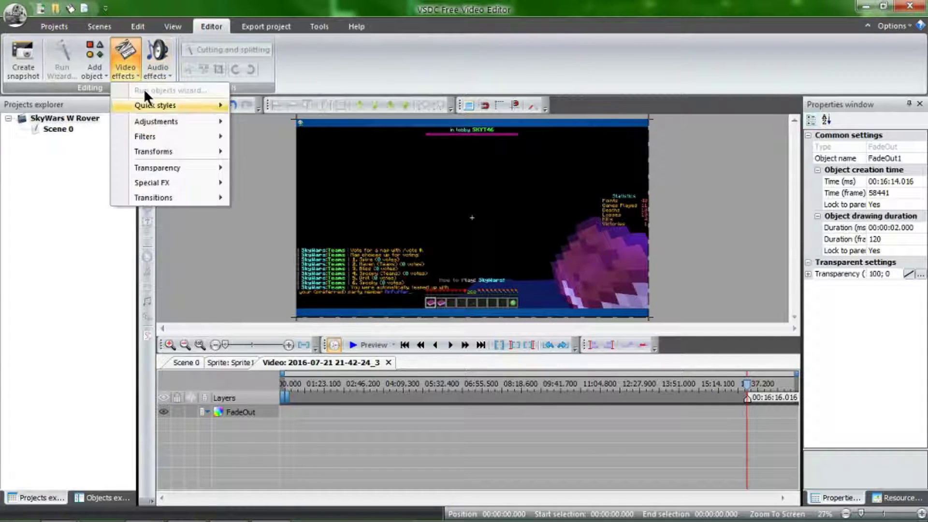
mouse_move(218, 167)
click(287, 171)
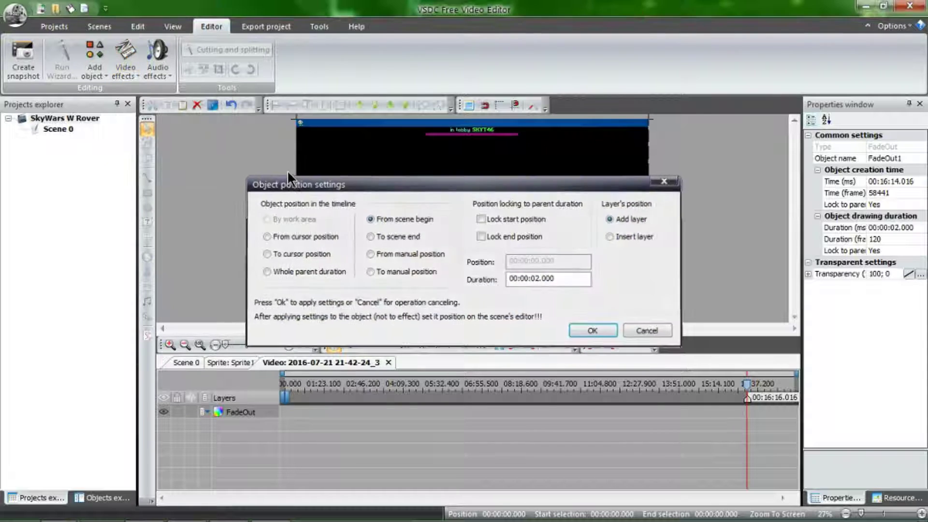
key(Return)
click(239, 363)
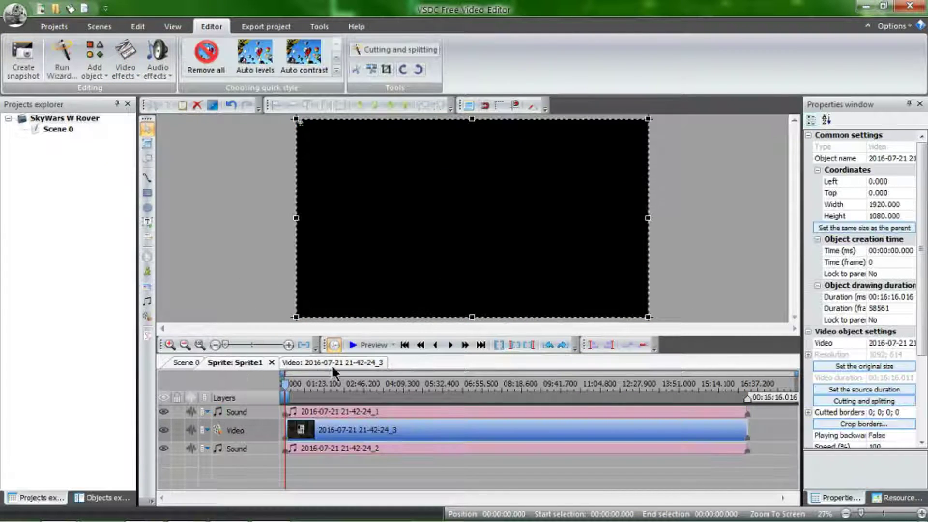
Step: Preview the scene to check the fade-in of the video and the upper sound, and close the preview
click(370, 343)
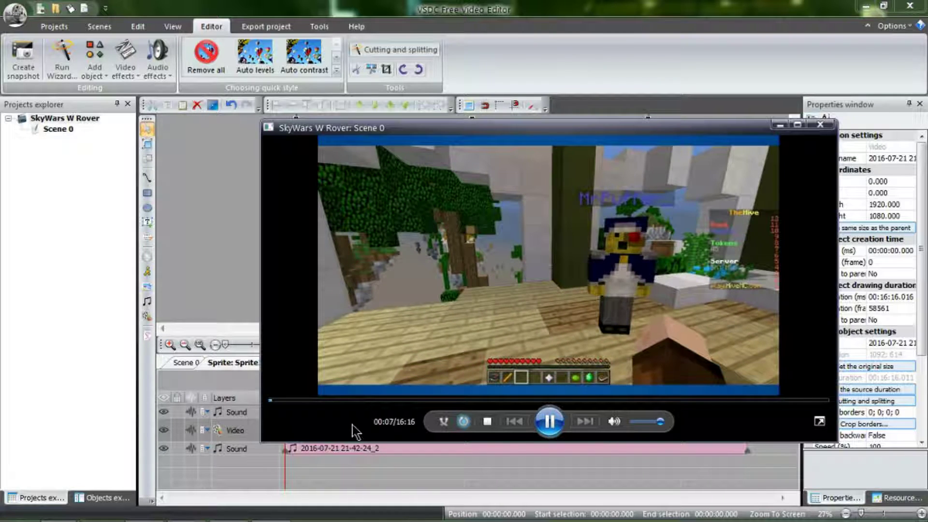
click(550, 422)
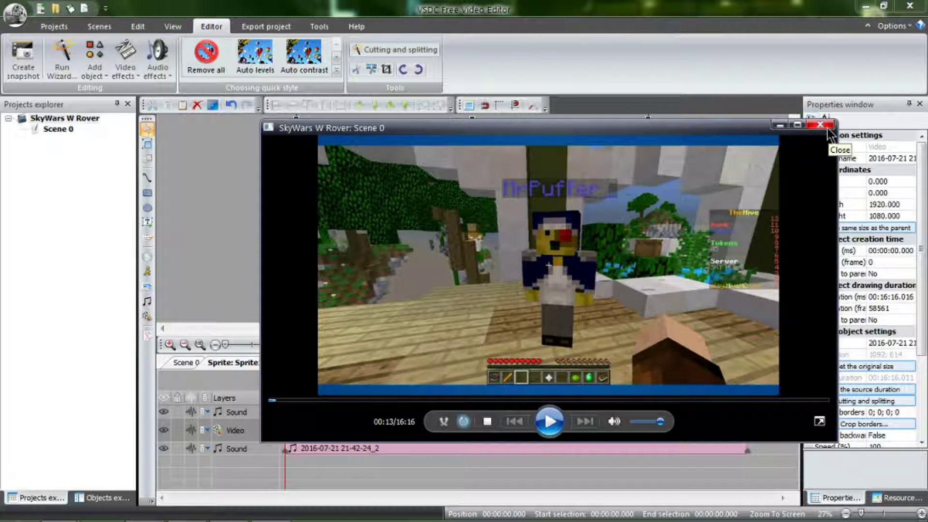
click(828, 129)
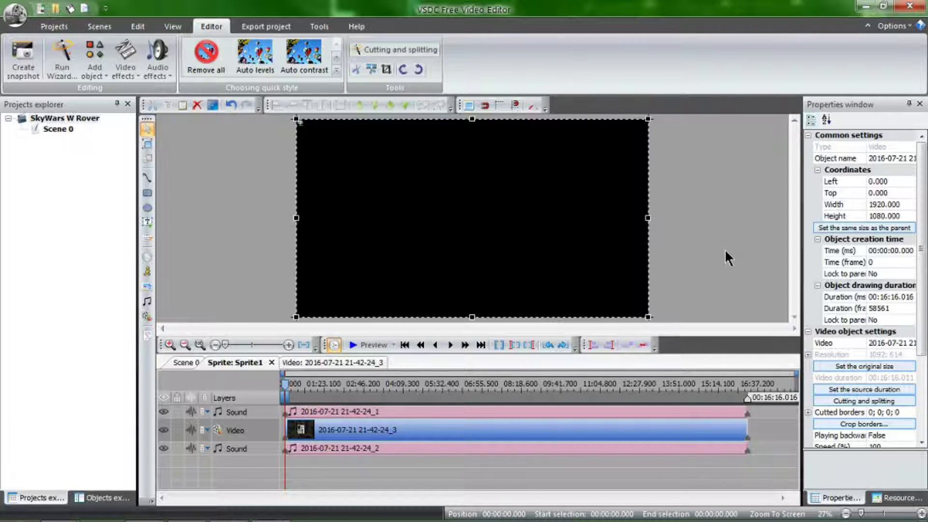
click(233, 450)
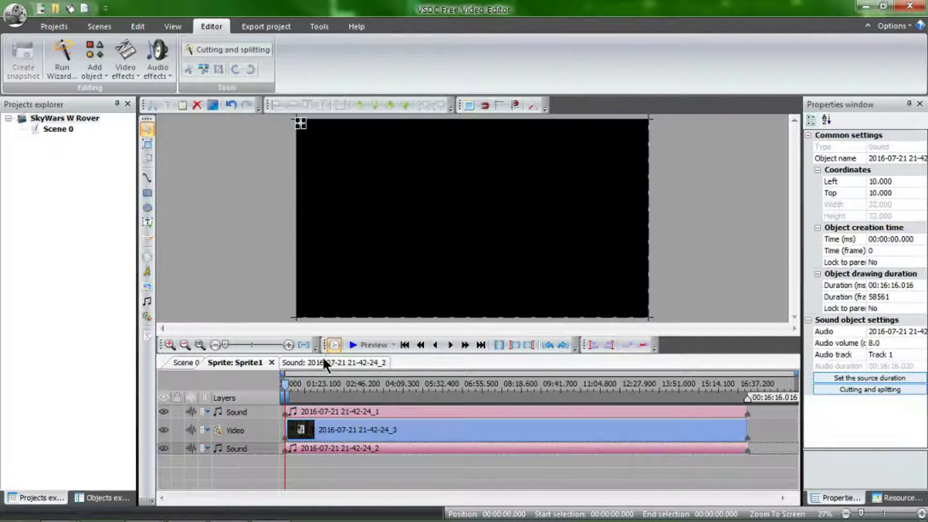
click(327, 362)
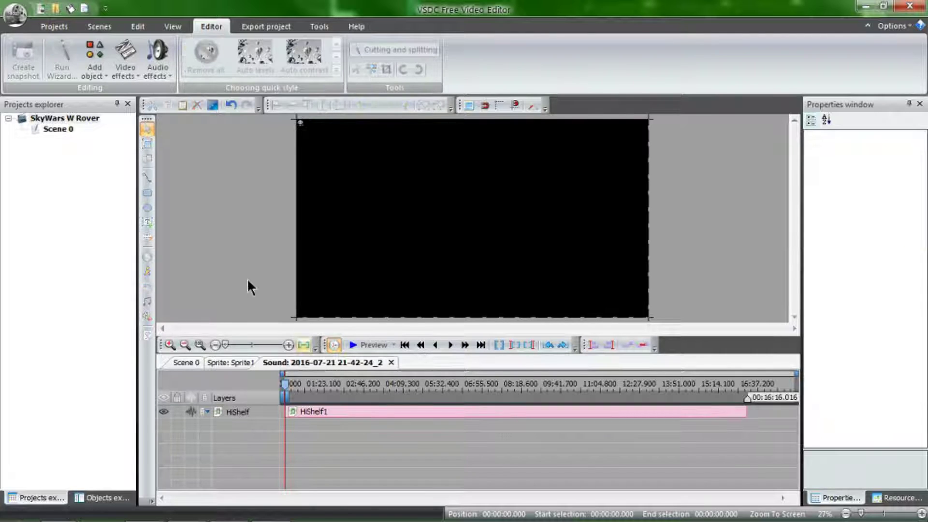
click(161, 70)
mouse_move(165, 86)
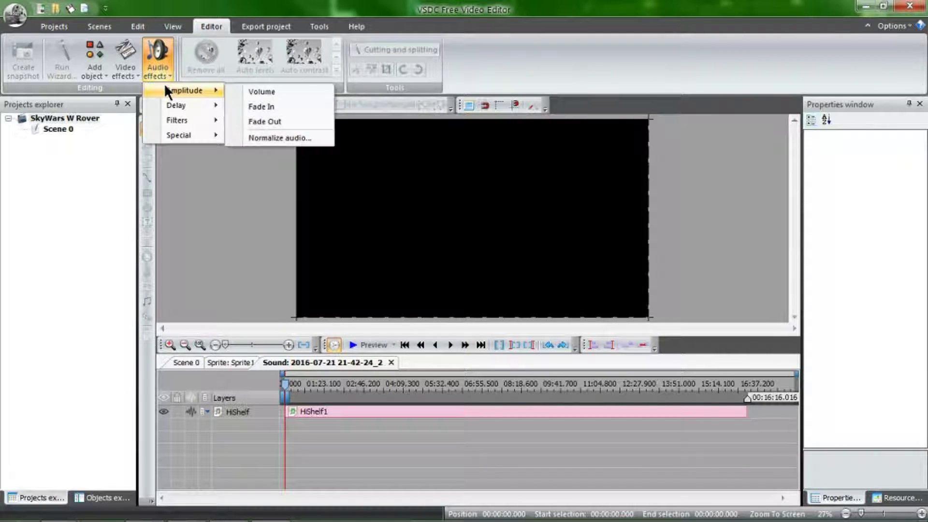
click(266, 109)
key(Return)
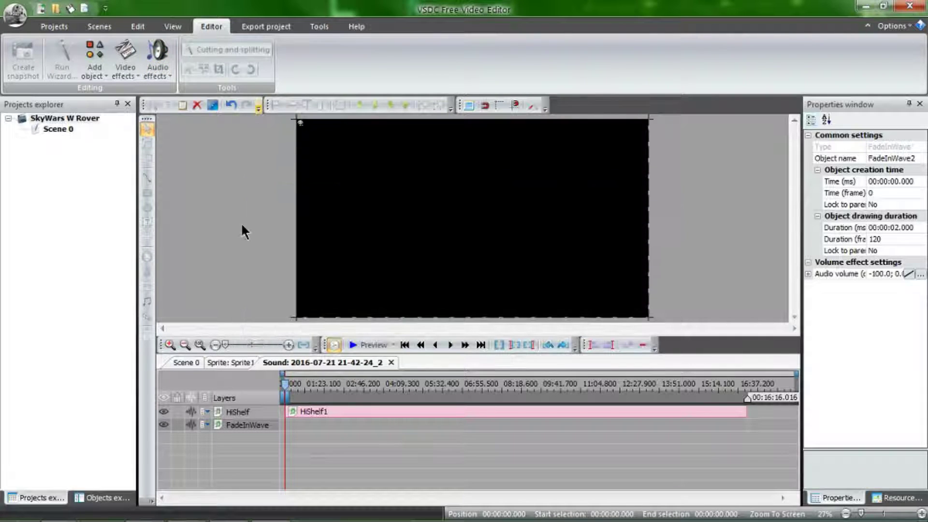
click(232, 361)
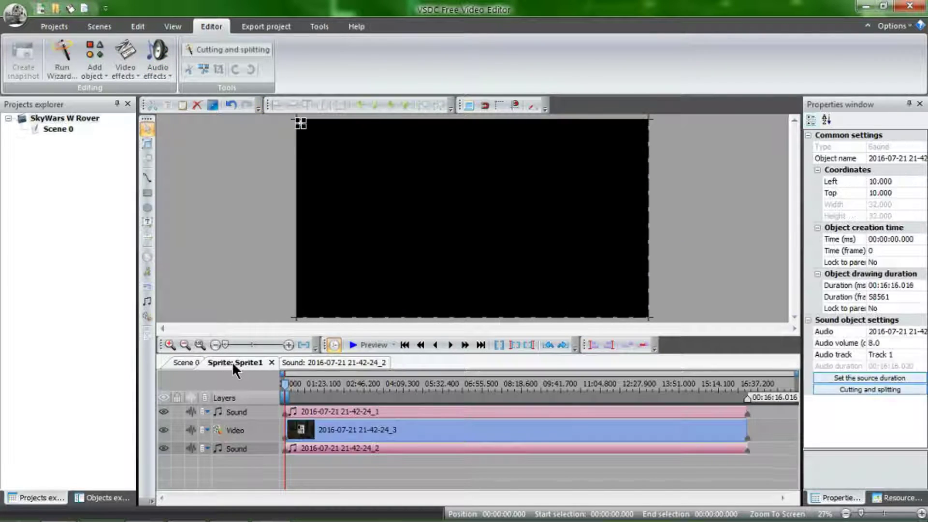
Step: Preview the scene to check that the lower sound fades in with the video, and close the preview
click(368, 345)
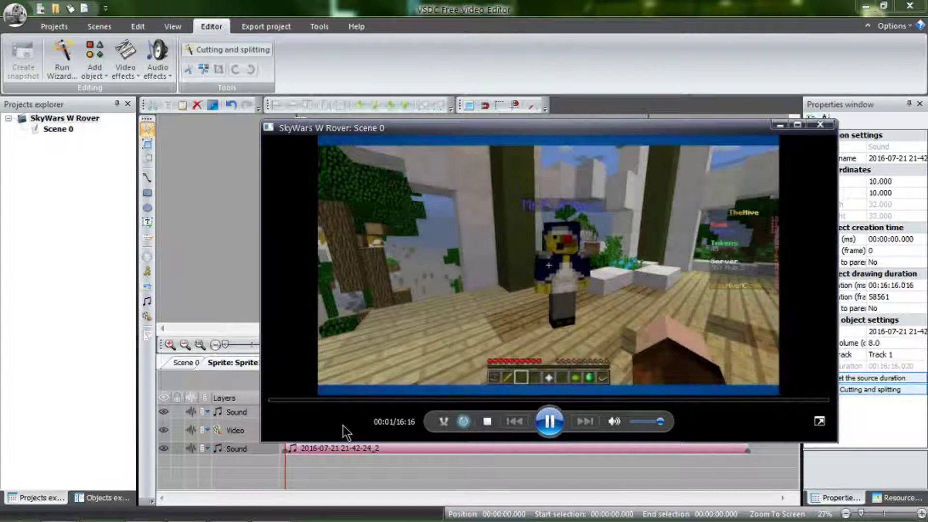
click(550, 423)
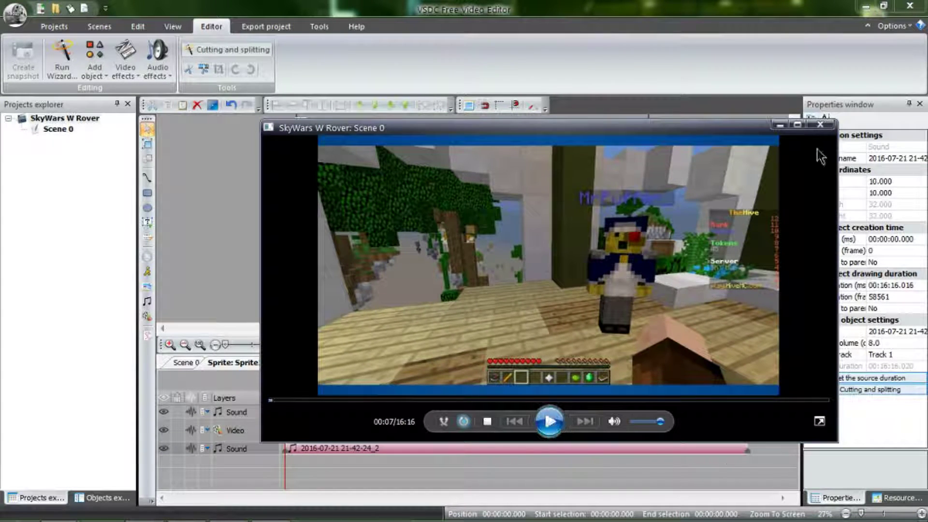
click(821, 125)
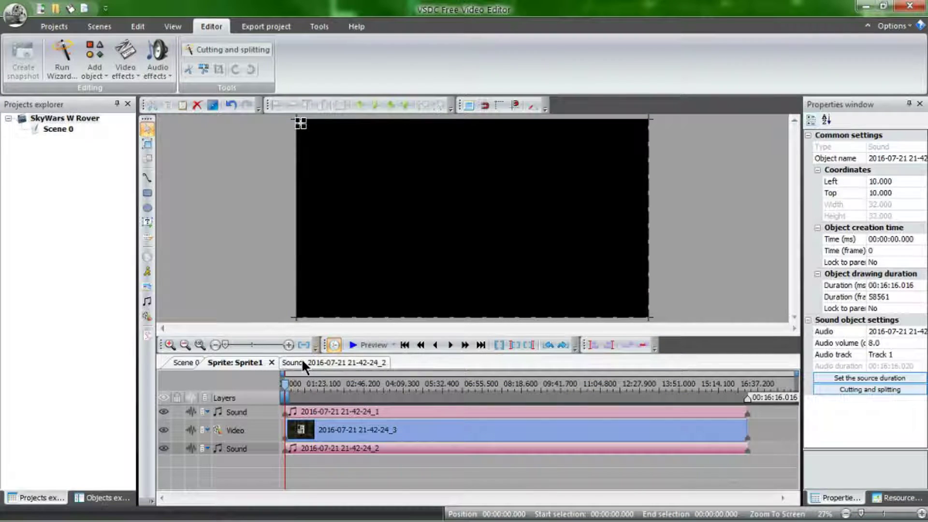
click(266, 446)
click(340, 361)
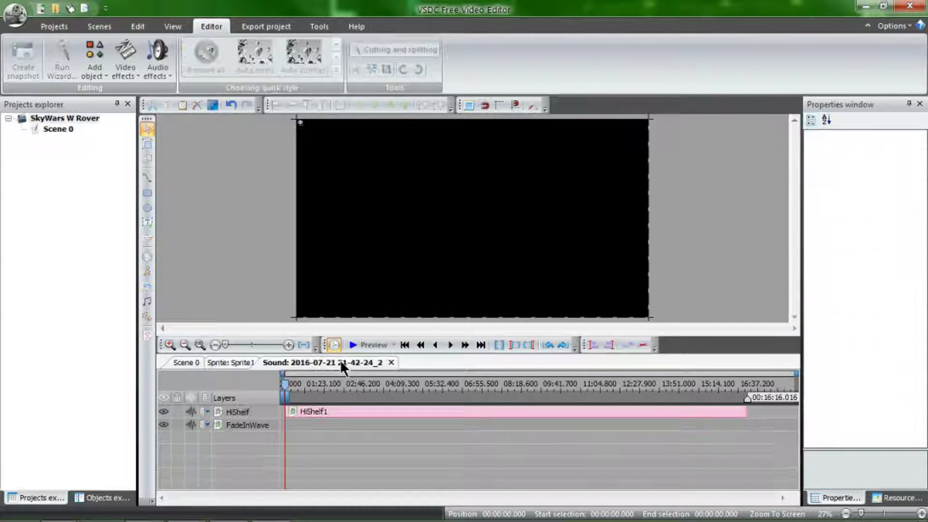
click(248, 424)
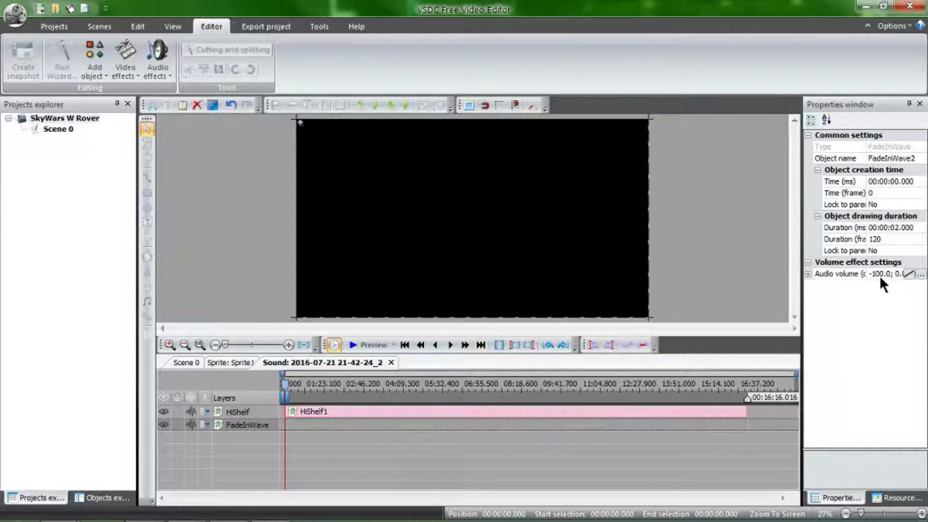
click(809, 274)
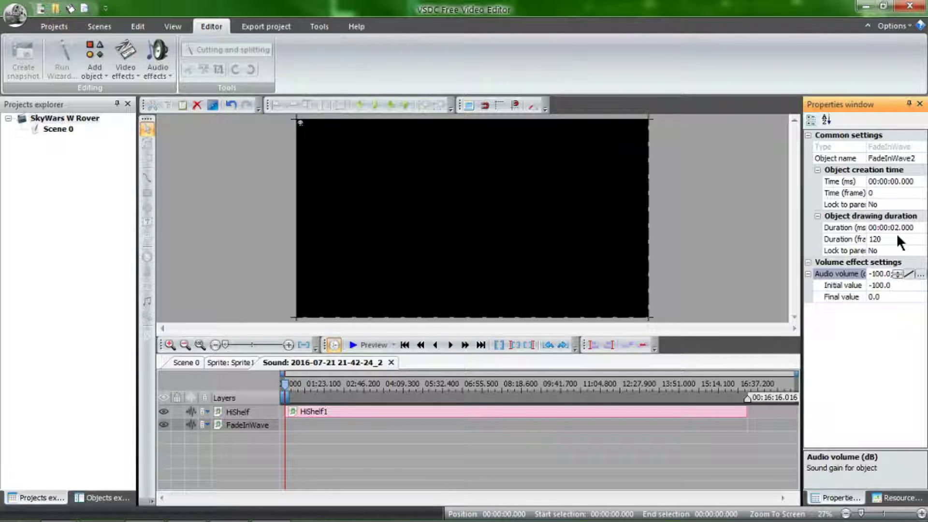
click(225, 363)
click(228, 427)
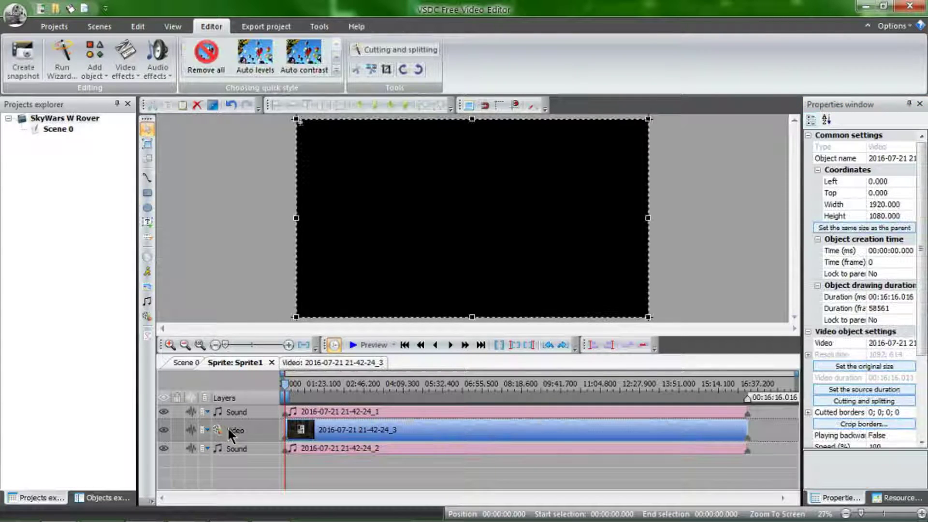
click(299, 364)
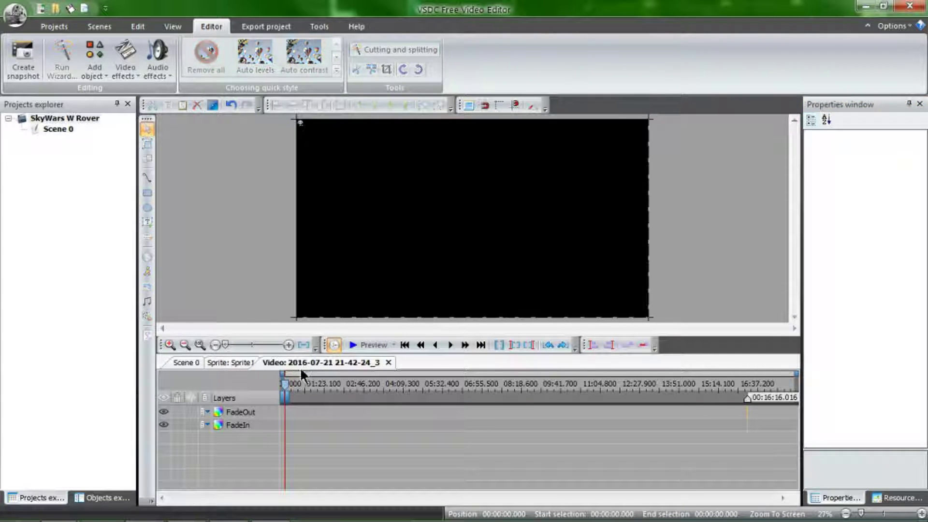
click(243, 416)
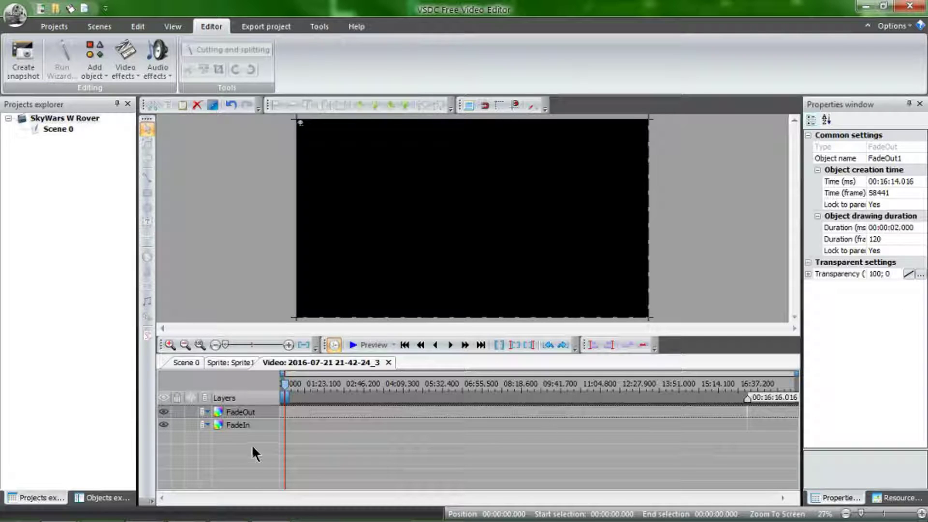
click(258, 426)
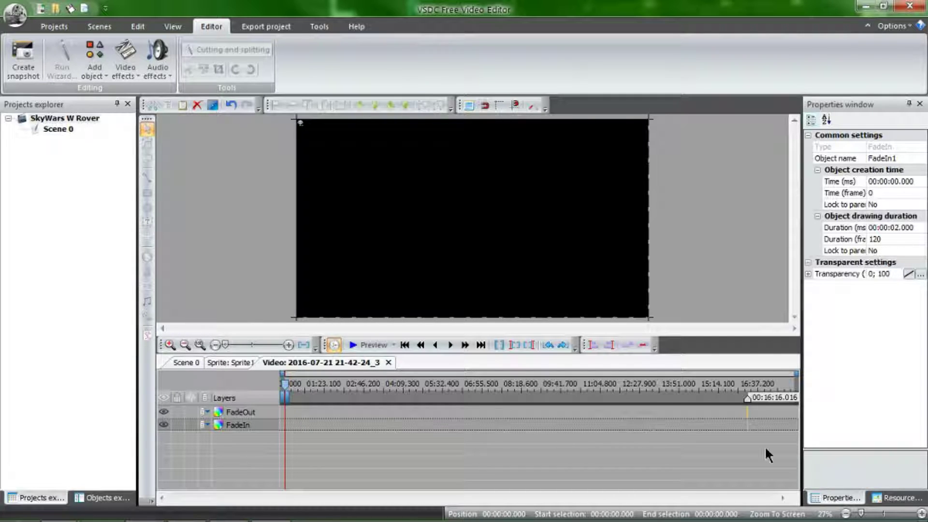
click(228, 362)
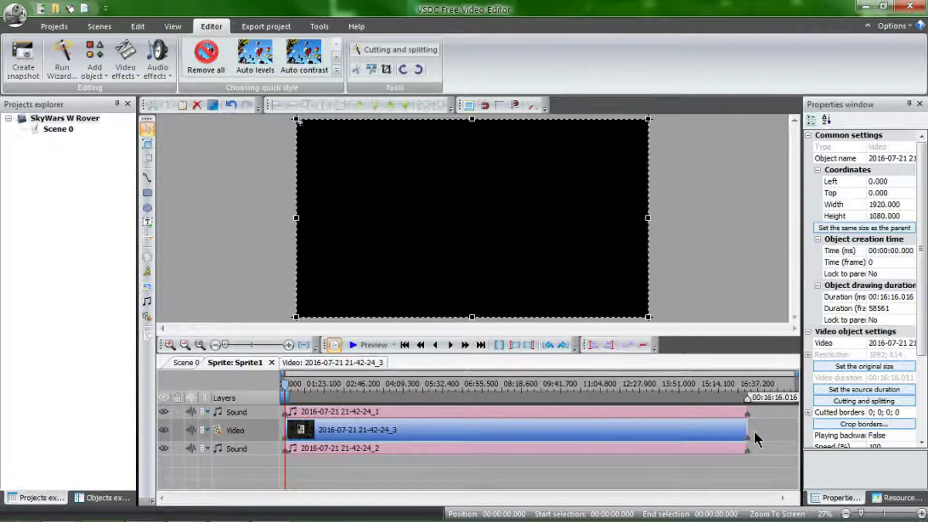
Step: Preview the scene from about 00:15:52 to check the fade-out near the end, and close the preview
click(736, 384)
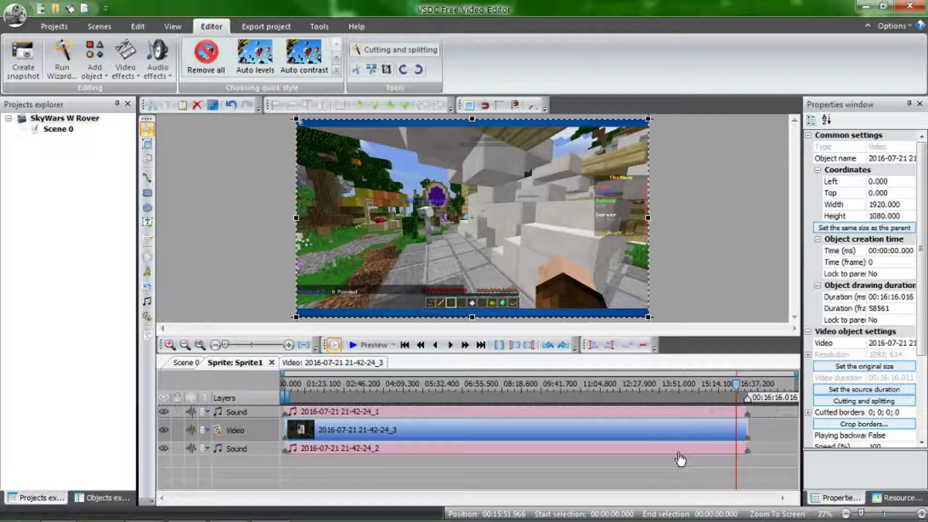
click(375, 344)
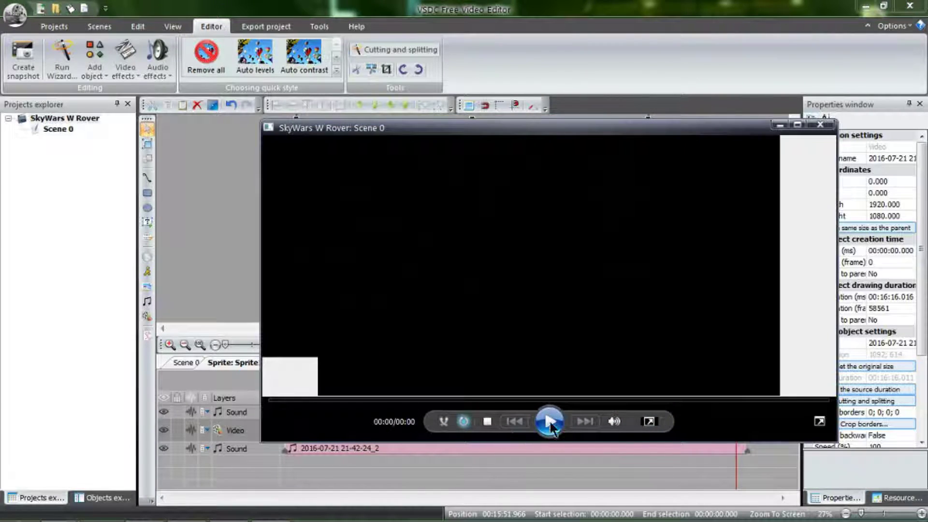
click(549, 421)
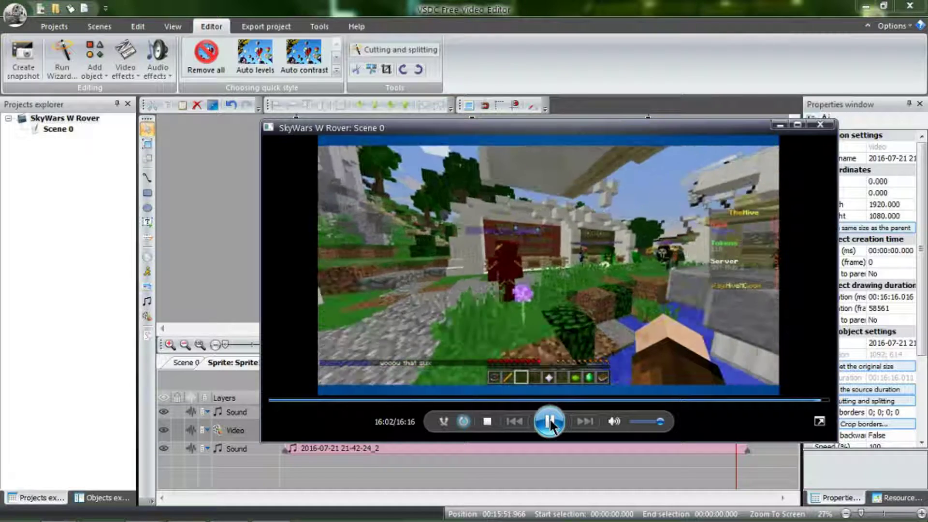
click(550, 425)
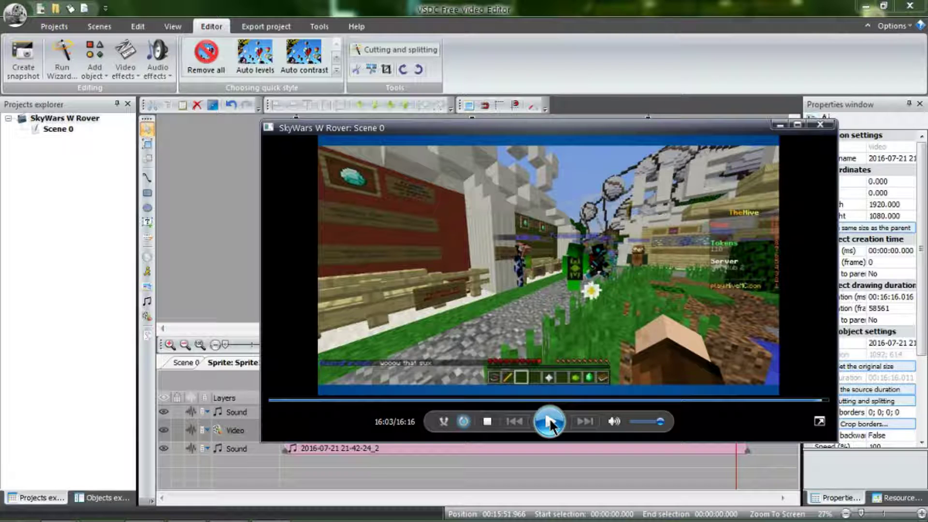
click(549, 422)
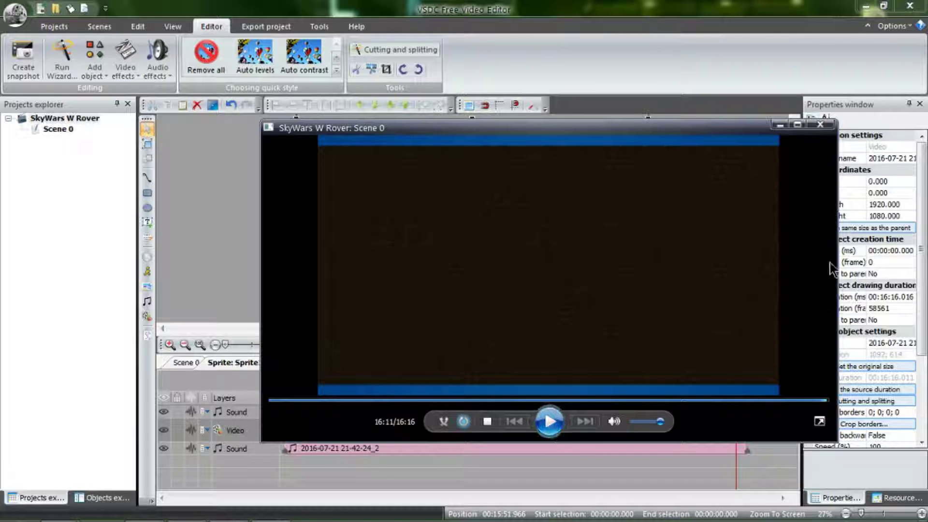
click(821, 125)
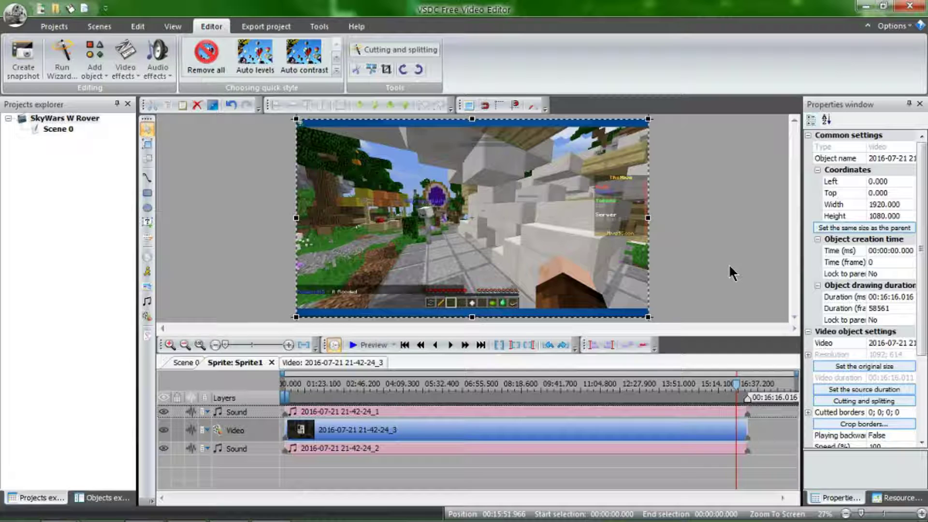
Step: Position the timeline cursor at exactly 00:16:12.000, near the end of the three Sprite1 clips
click(744, 384)
click(745, 387)
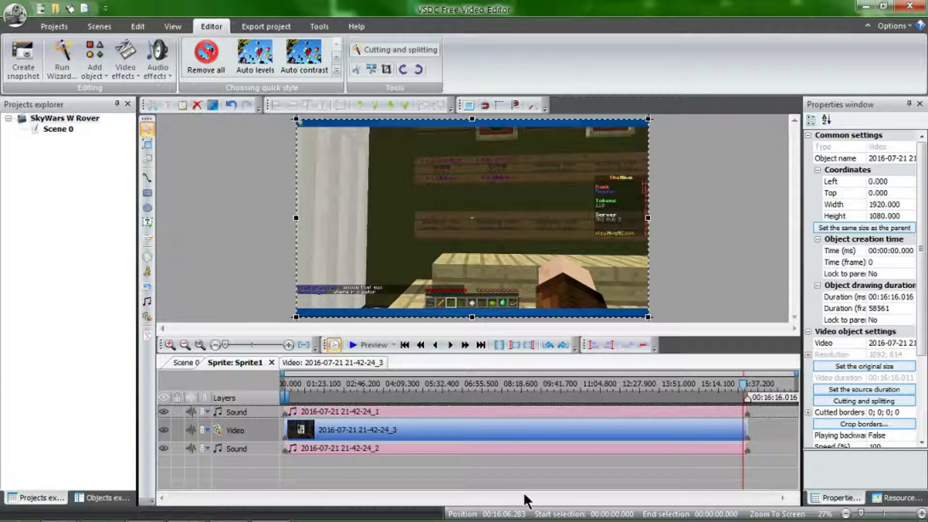
click(438, 346)
click(433, 346)
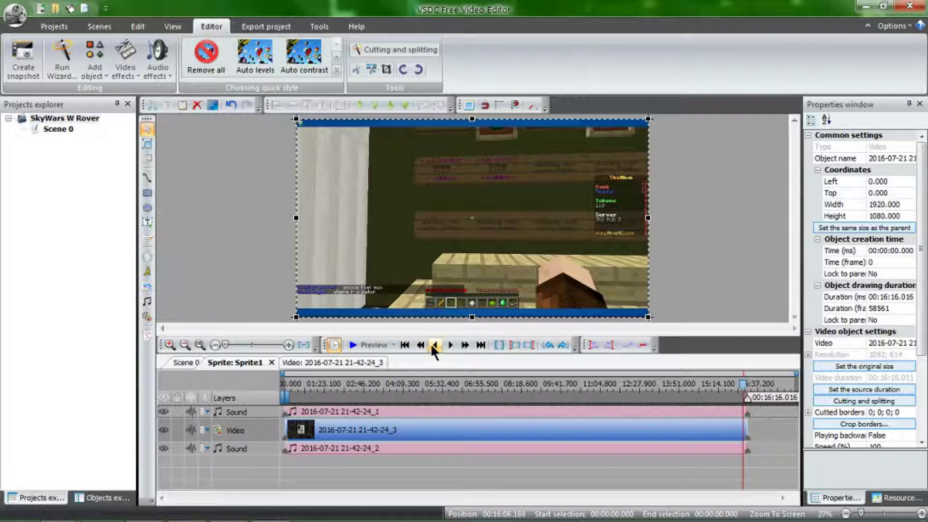
click(433, 346)
click(433, 347)
click(433, 346)
click(433, 346)
click(433, 346)
click(433, 346)
click(465, 345)
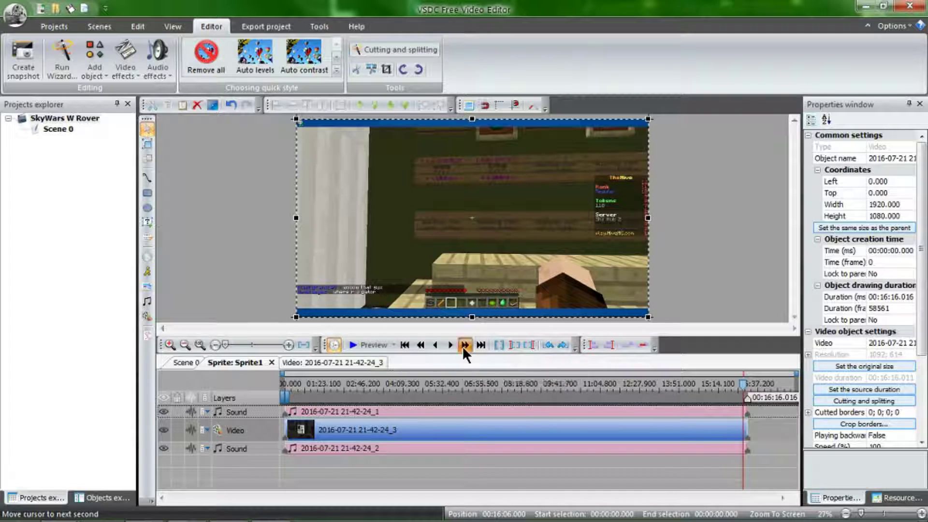
click(465, 345)
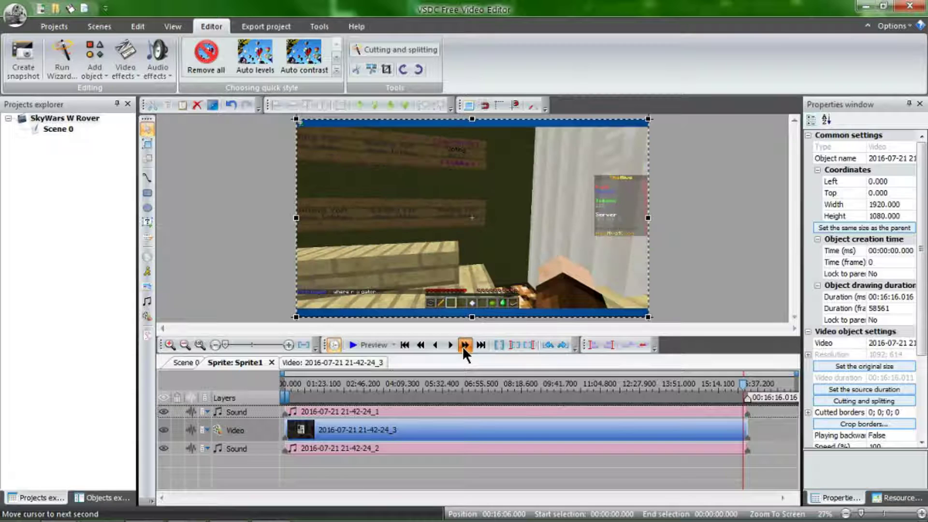
click(464, 345)
click(464, 345)
click(463, 345)
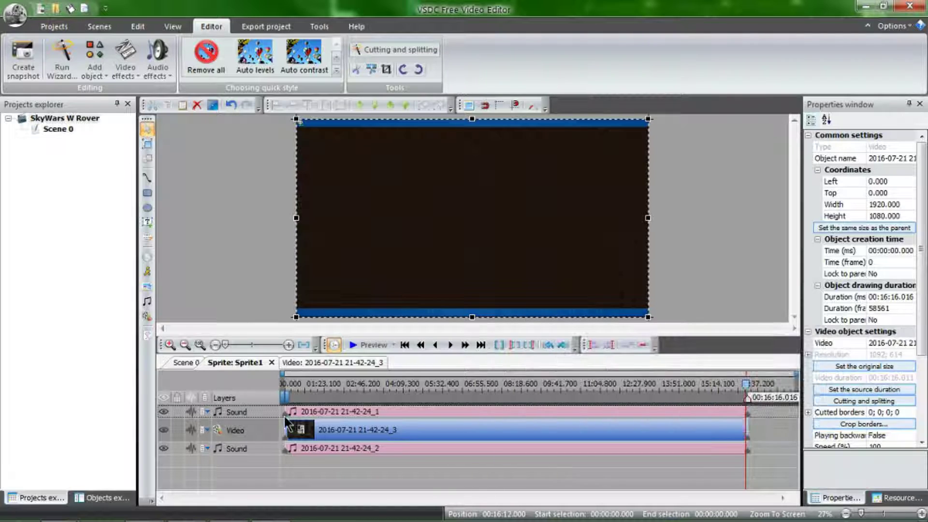
click(249, 412)
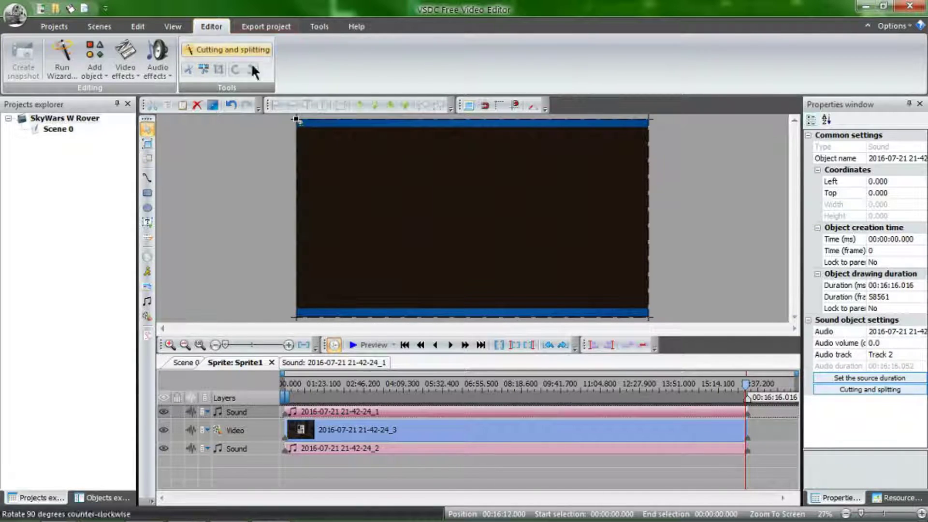
click(201, 69)
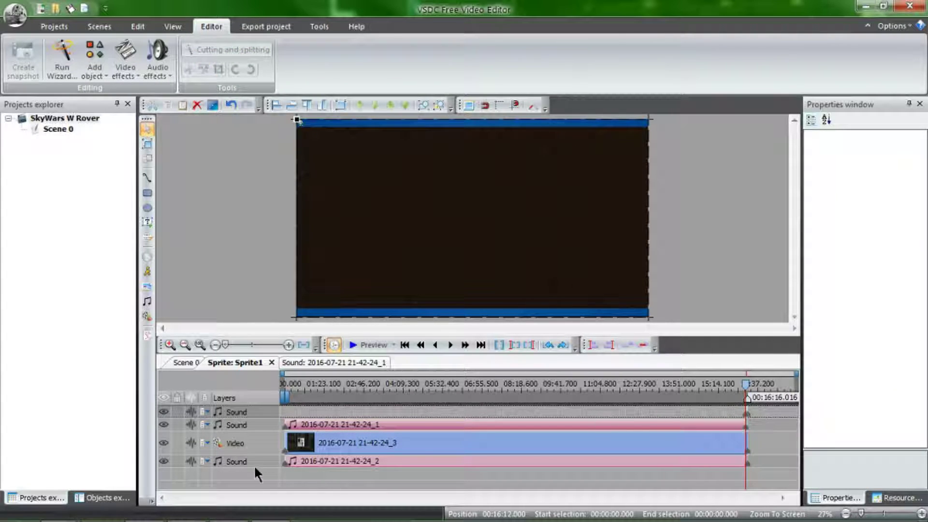
click(253, 462)
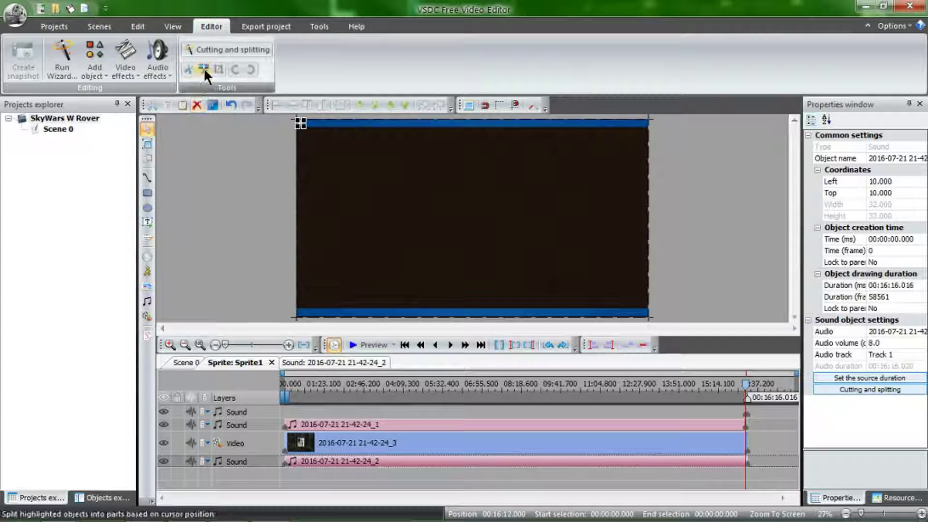
click(205, 68)
click(238, 465)
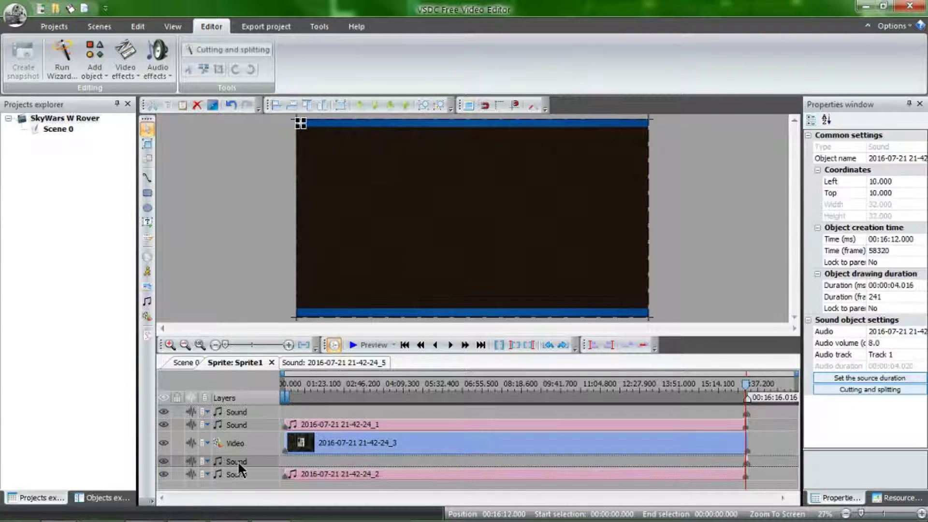
key(Delete)
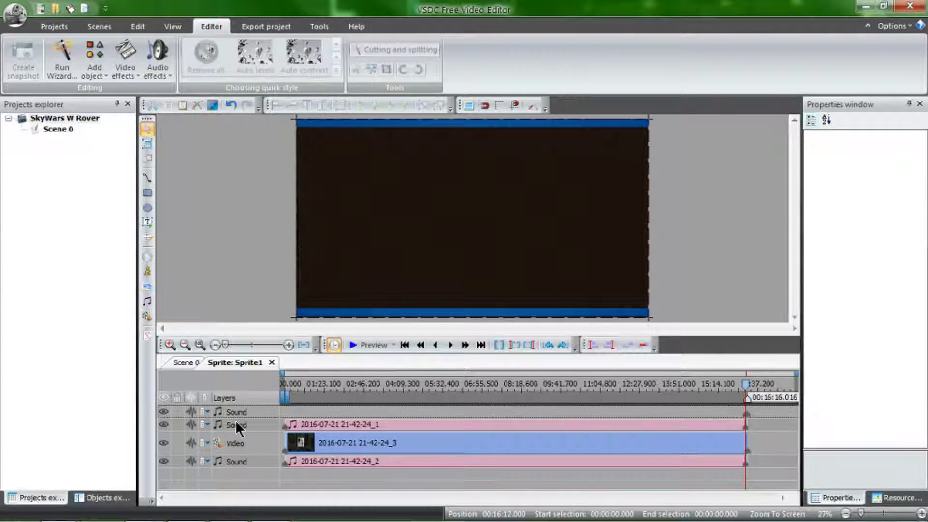
click(235, 411)
key(Delete)
click(241, 431)
click(371, 69)
click(280, 476)
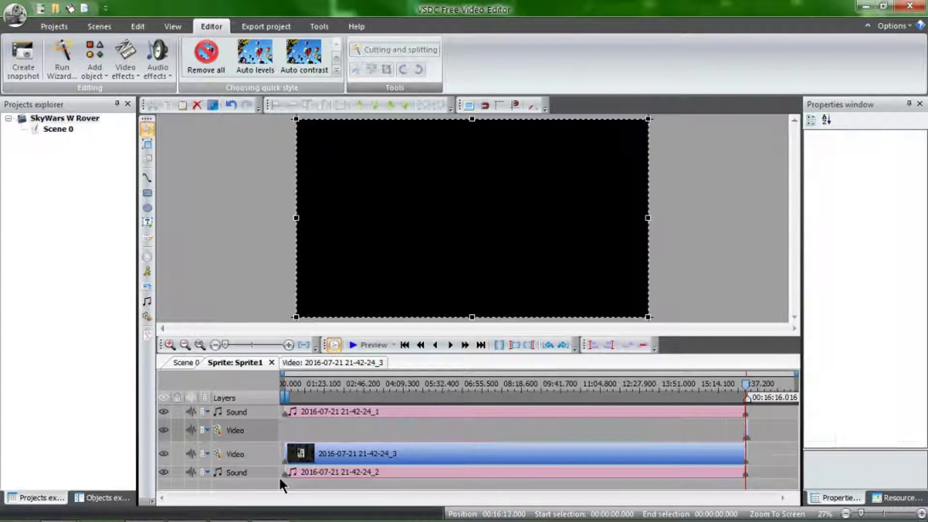
click(263, 428)
click(263, 429)
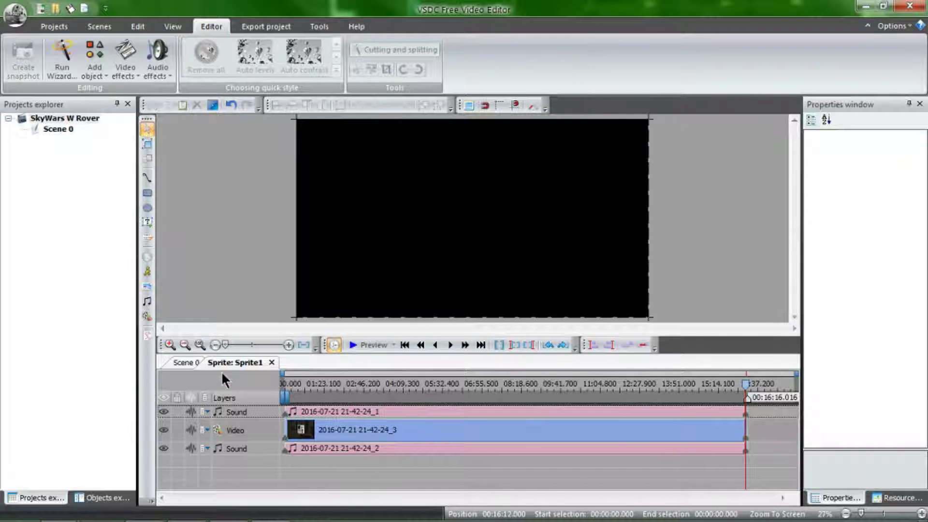
Step: Copy the object drawing duration in milliseconds, 00:16:12.000, from the trimmed video inside Sprite1
click(191, 363)
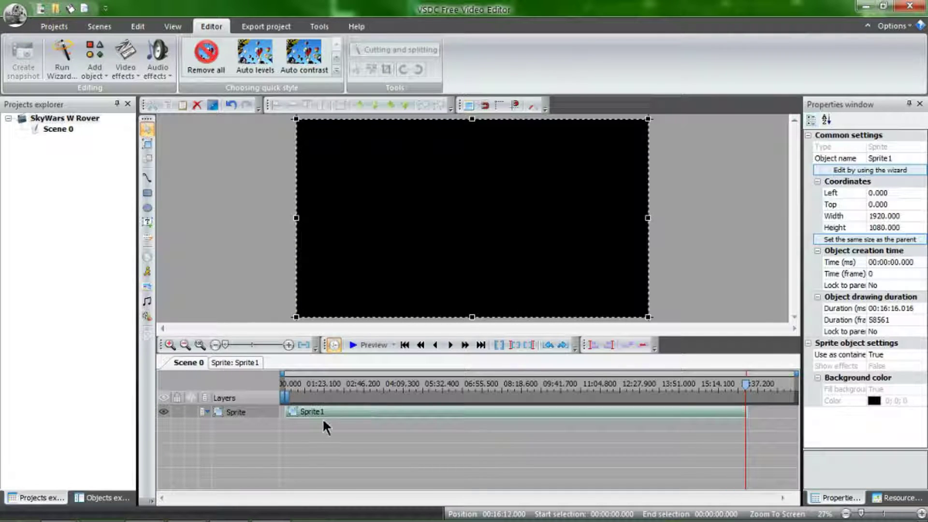
click(236, 364)
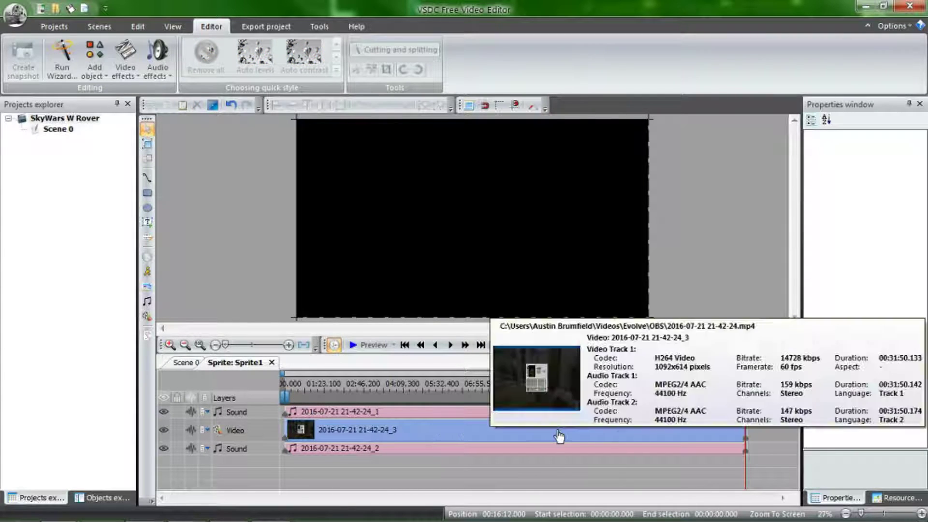
click(251, 430)
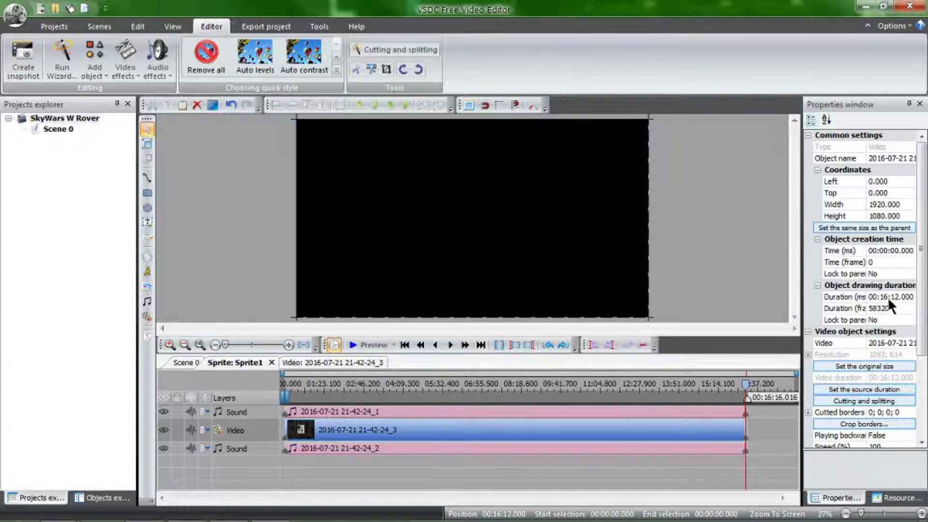
click(887, 297)
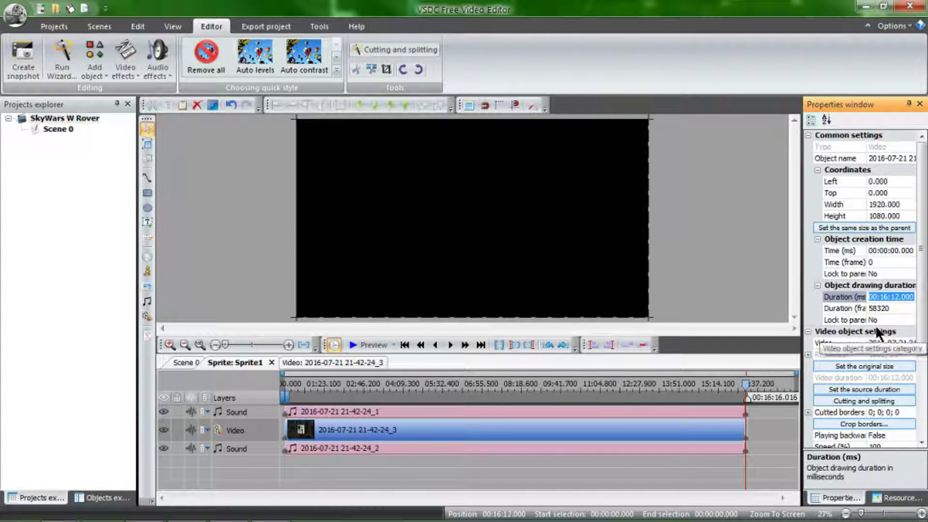
right_click(884, 296)
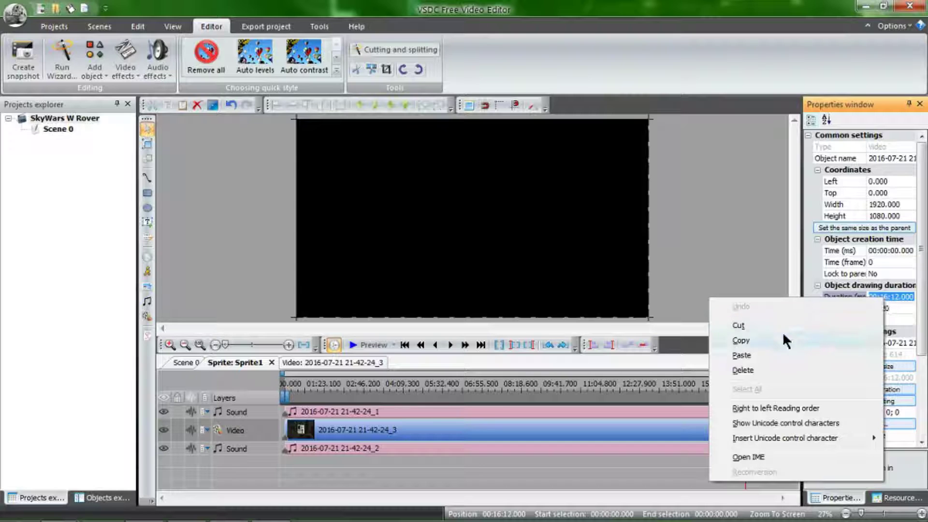
click(746, 341)
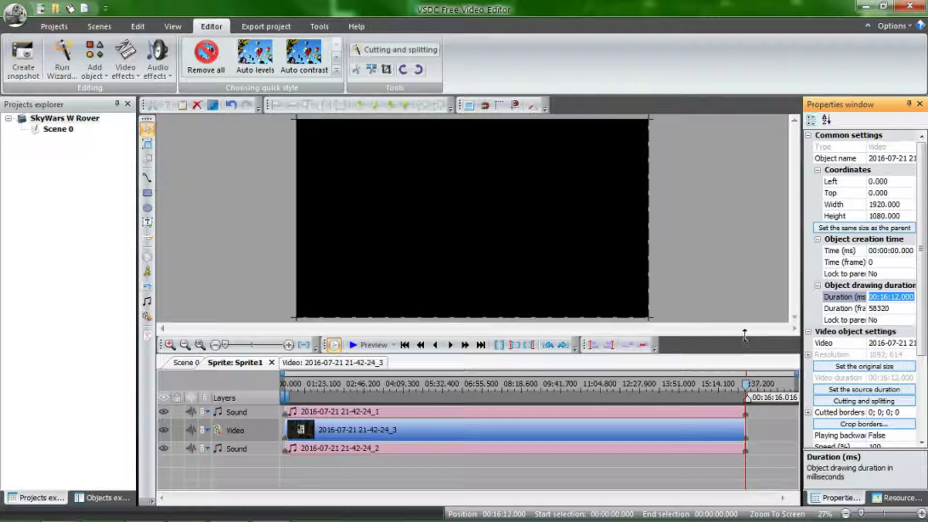
Step: Set the drawing duration of Sprite1 in Scene 0 to 00:16:12.000, and return to the Sprite1 timeline
click(179, 362)
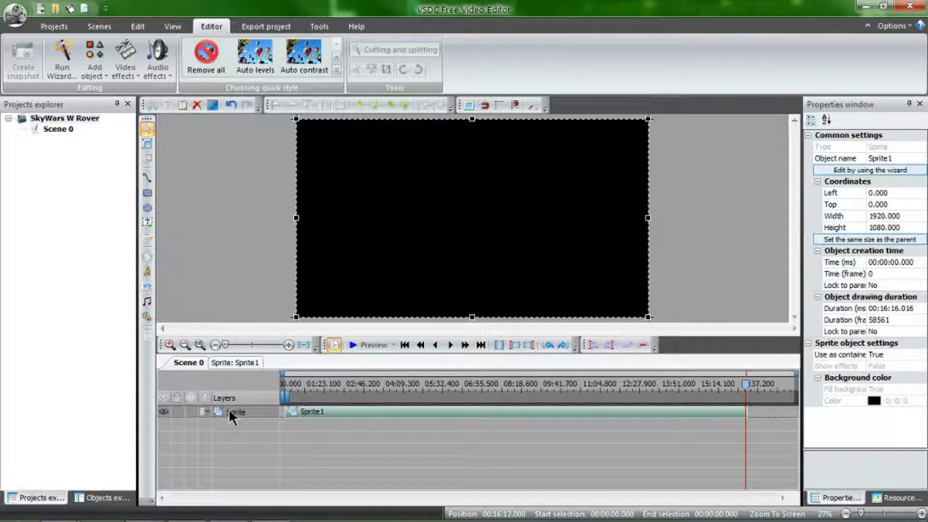
click(895, 307)
right_click(895, 307)
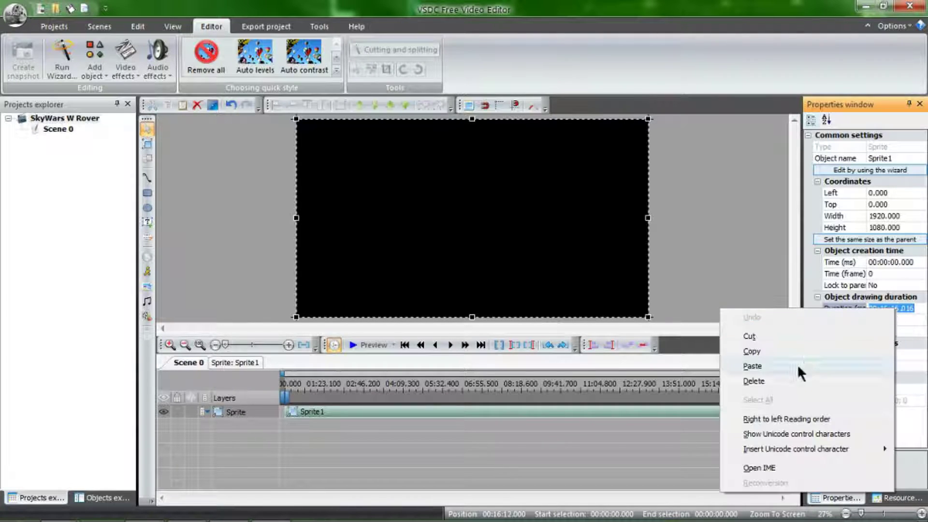
click(752, 366)
key(Return)
click(236, 361)
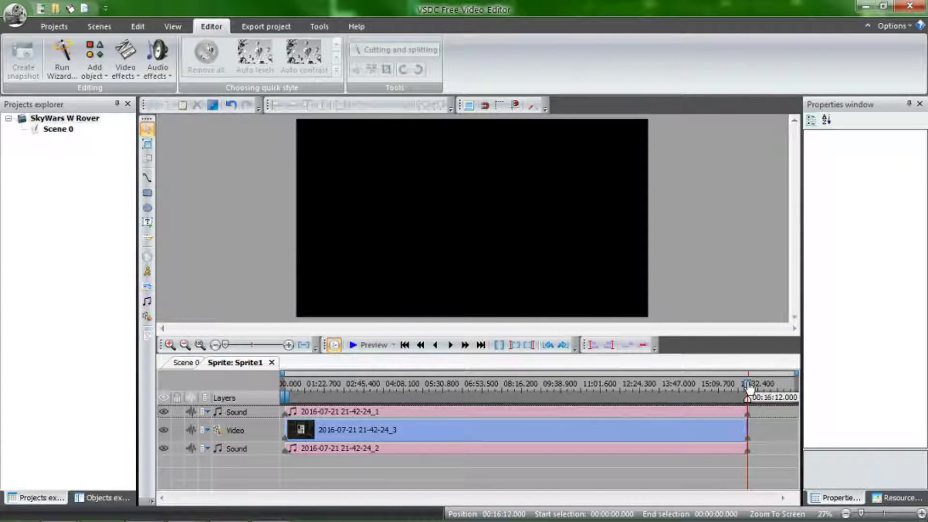
Step: Position the timeline cursor at about 00:16:05, open the scene preview and close it
drag(748, 387, 743, 387)
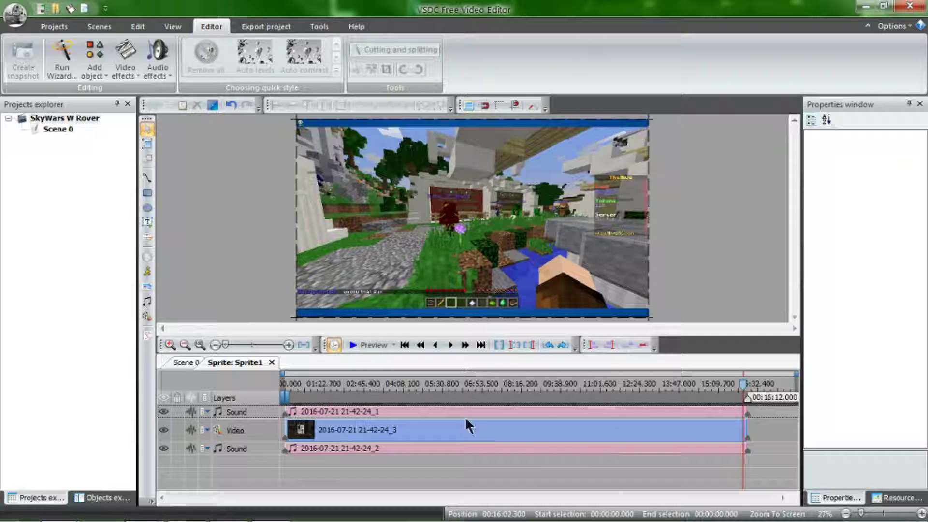
drag(743, 387, 745, 387)
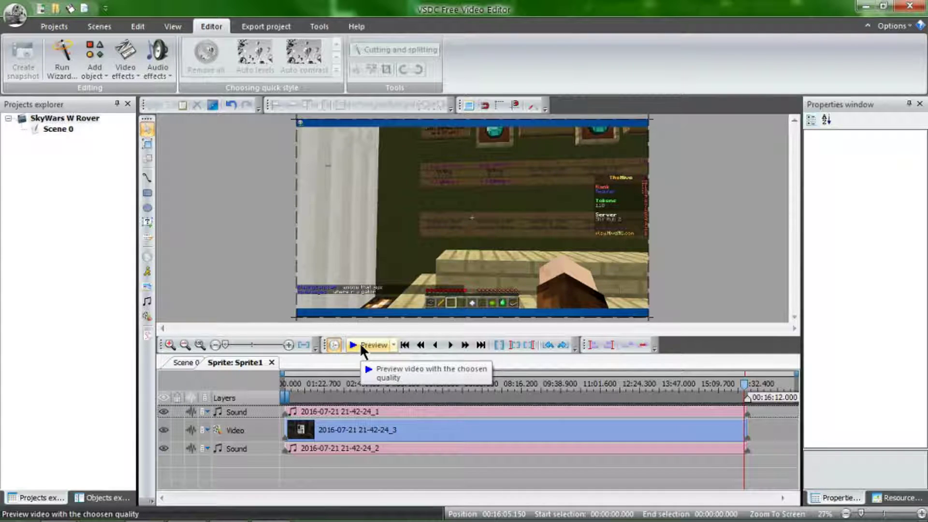
click(360, 343)
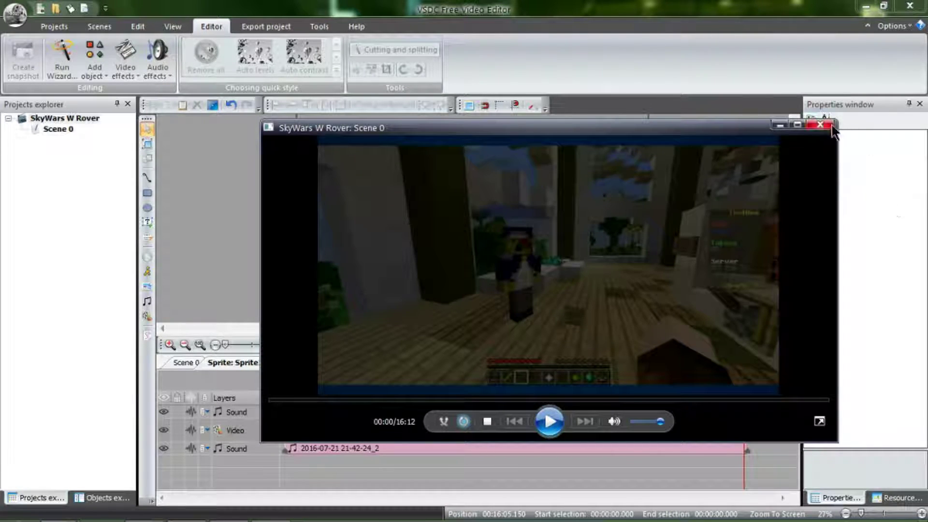
click(821, 125)
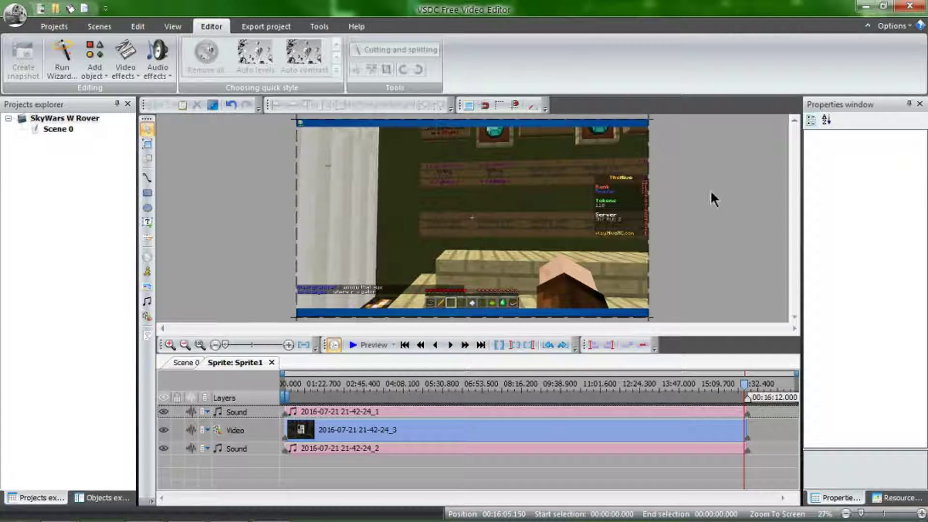
Step: Preview the scene from the beginning and again from about 15:57 to check the opening and closing fades, and close the preview
drag(743, 385, 278, 387)
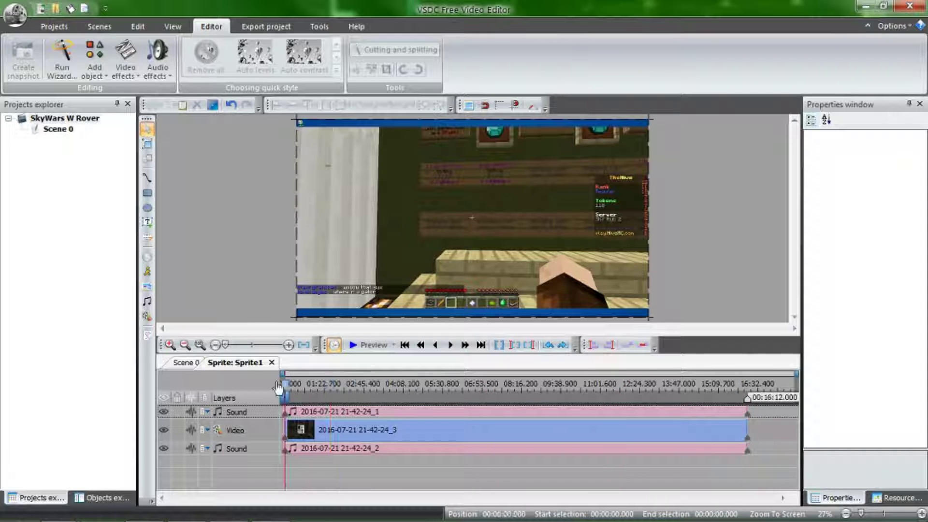
click(352, 344)
click(551, 422)
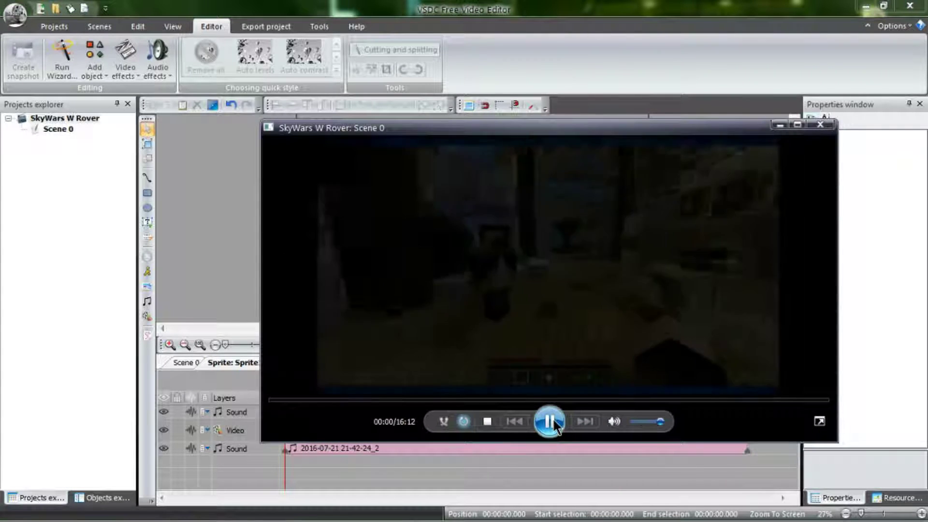
click(551, 423)
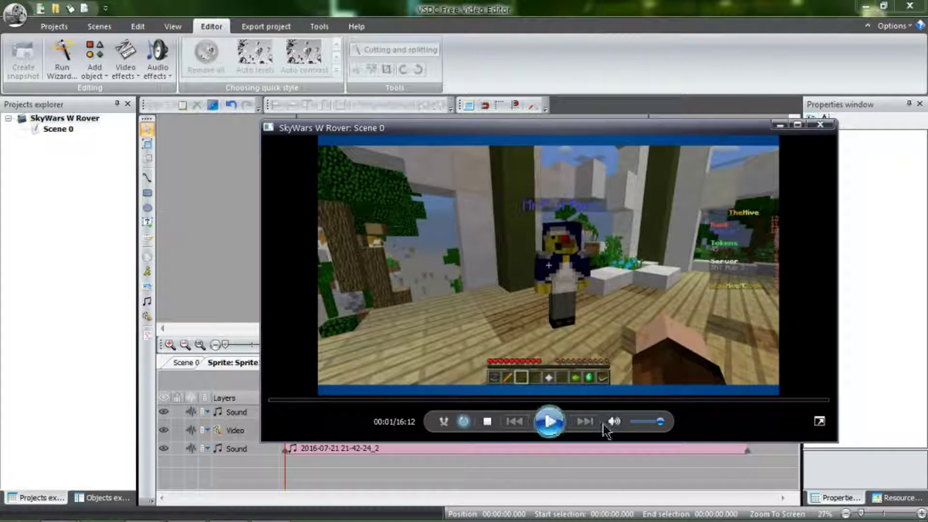
click(814, 401)
click(820, 401)
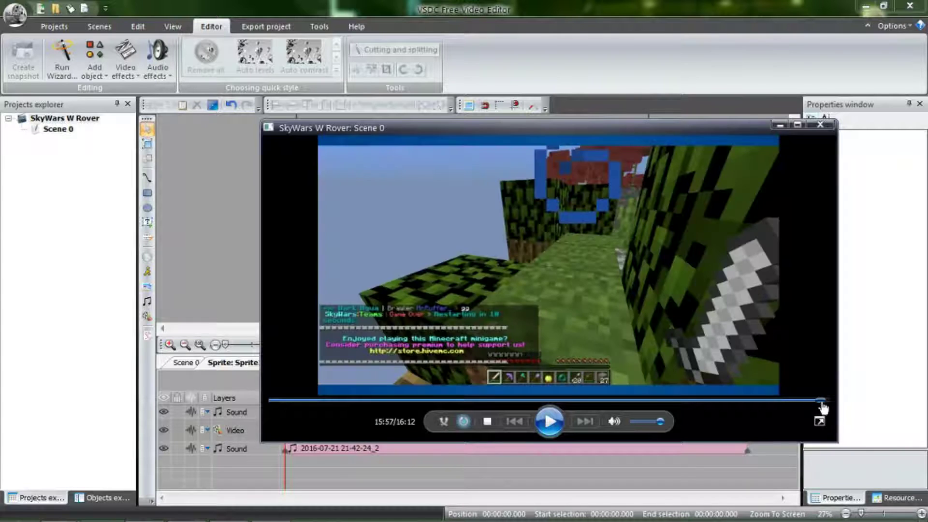
click(556, 430)
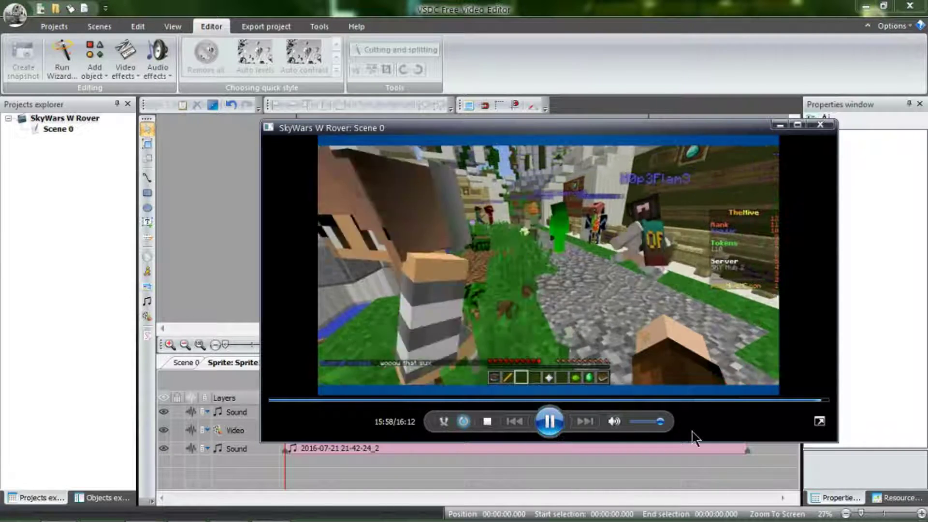
click(828, 400)
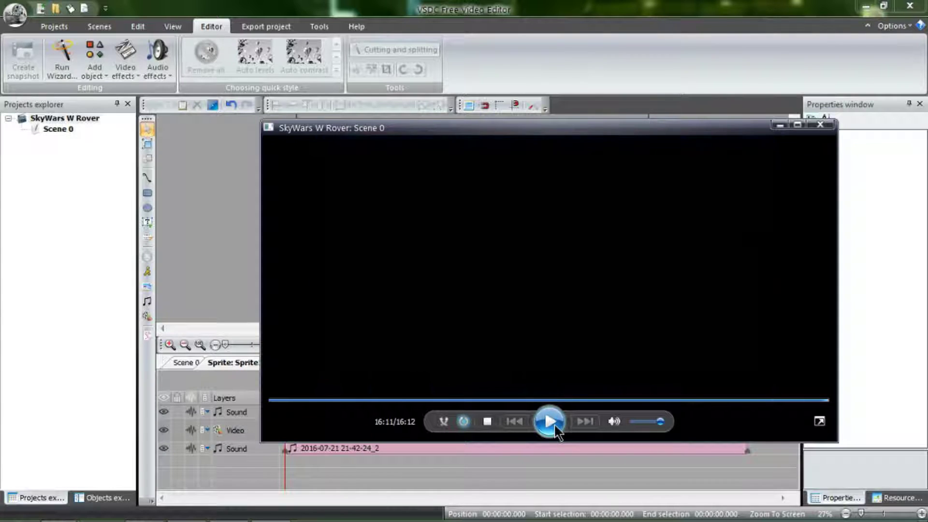
click(821, 125)
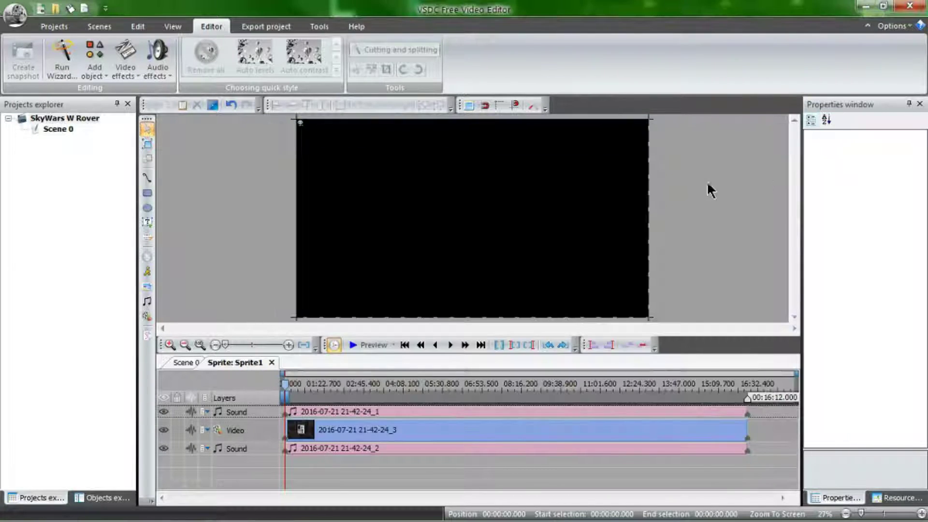
Step: Save the project
click(72, 9)
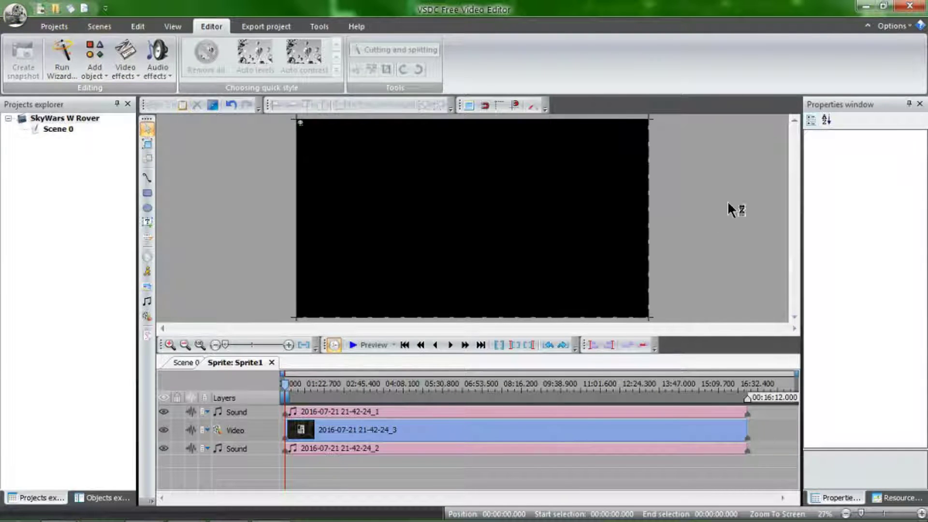